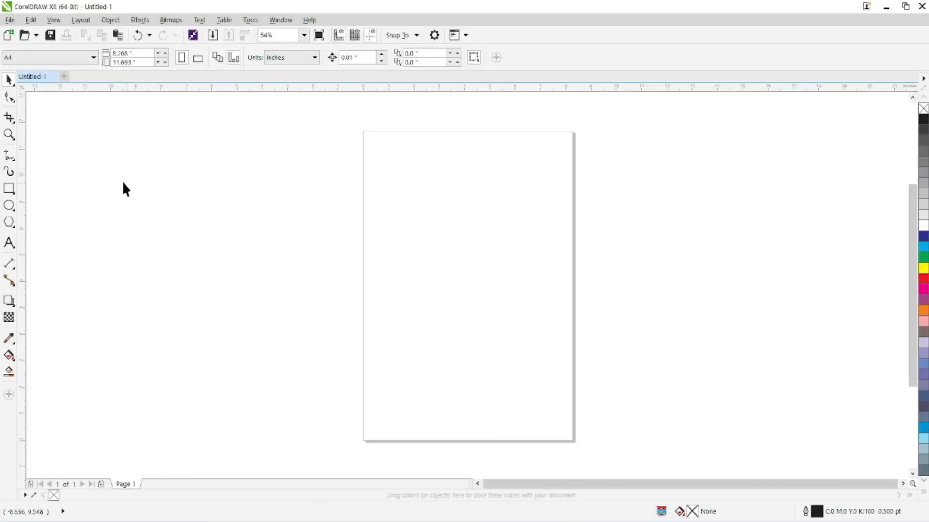
# Draw a straight Freehand line about 7.08 inches wide and 1.03 inches high across the page's left edge, keeping the default outline settings.
pyautogui.click(12, 163)
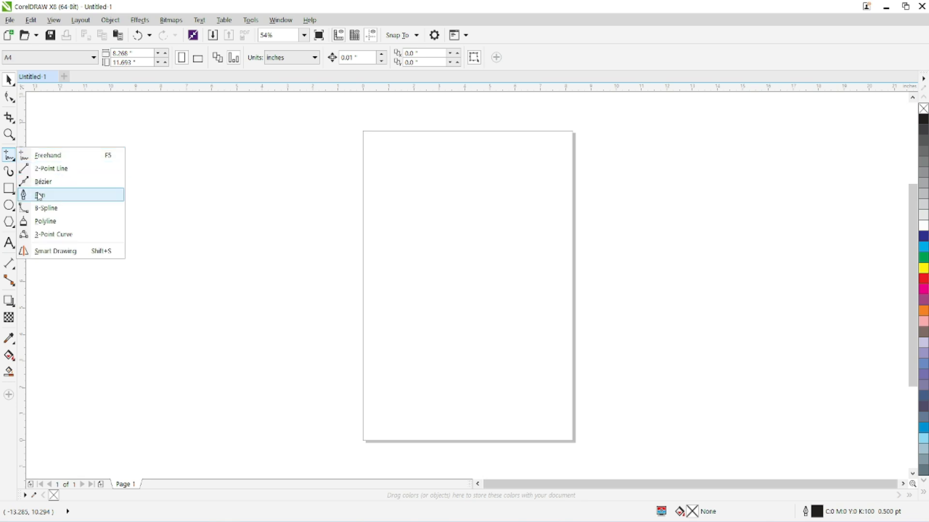
pyautogui.click(48, 155)
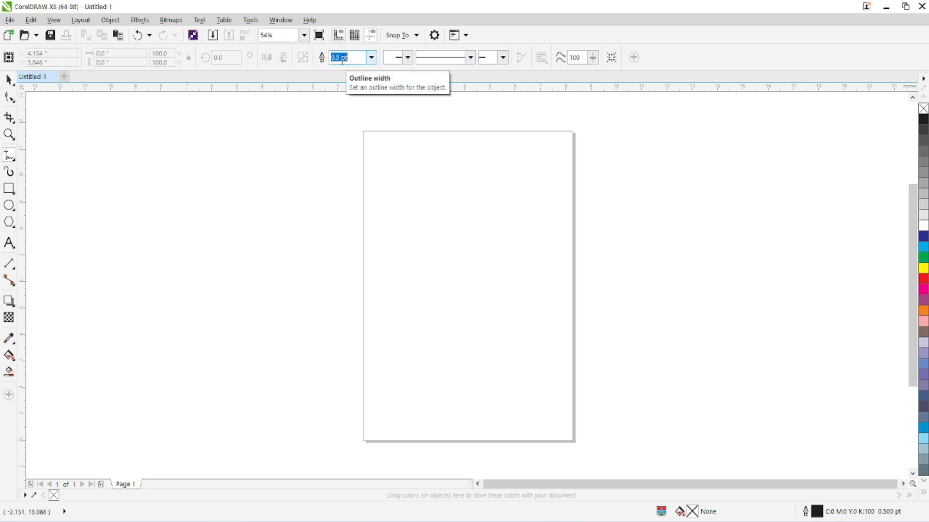
pyautogui.press('Return')
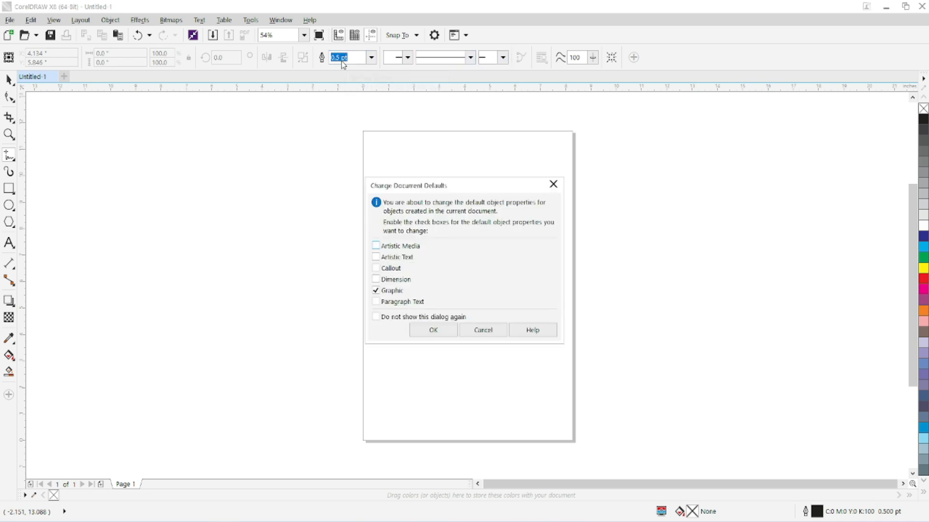
pyautogui.click(494, 333)
pyautogui.click(265, 213)
pyautogui.click(447, 241)
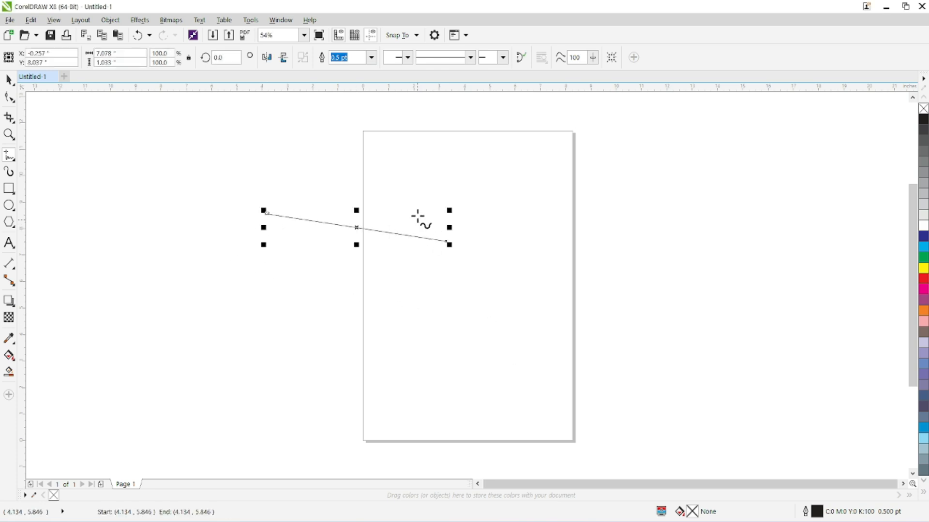
# Examine the line's Outline Pen settings and close them without changes.
pyautogui.press('F12')
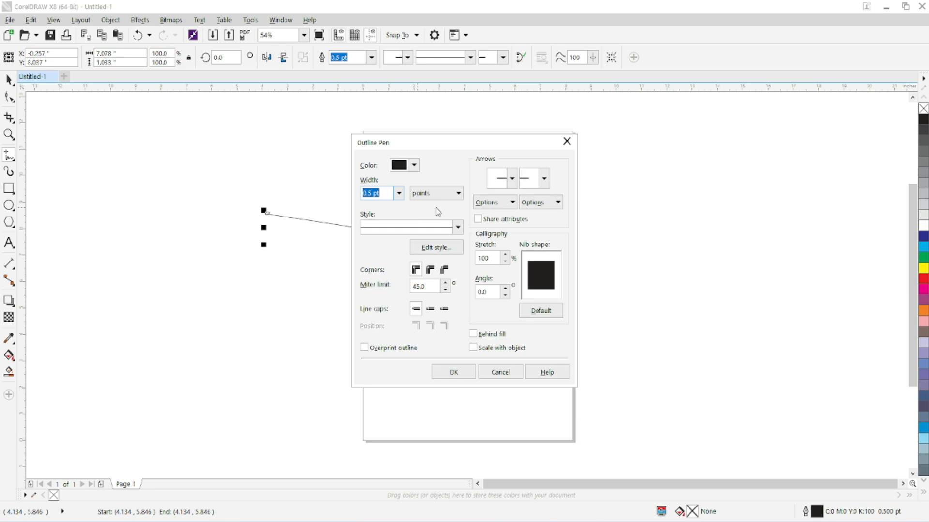
pyautogui.moveTo(457, 148); pyautogui.dragTo(568, 148)
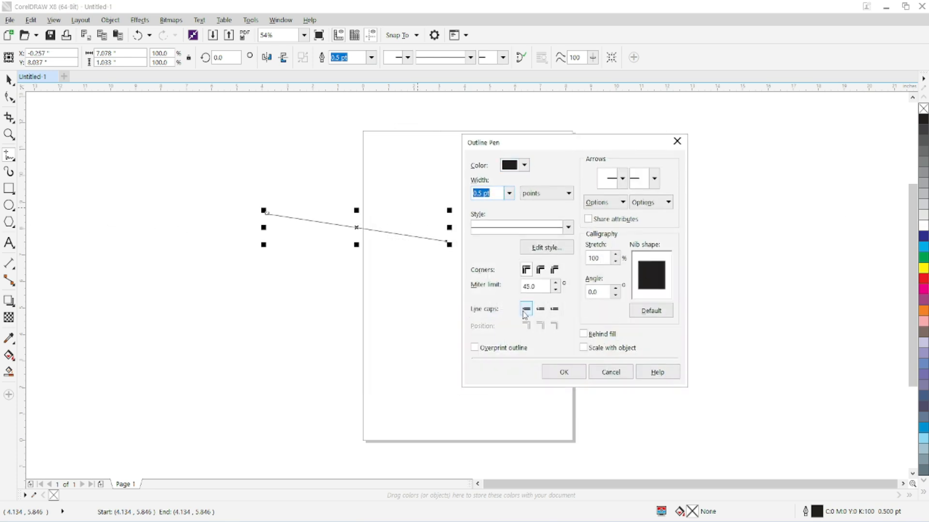
pyautogui.click(607, 380)
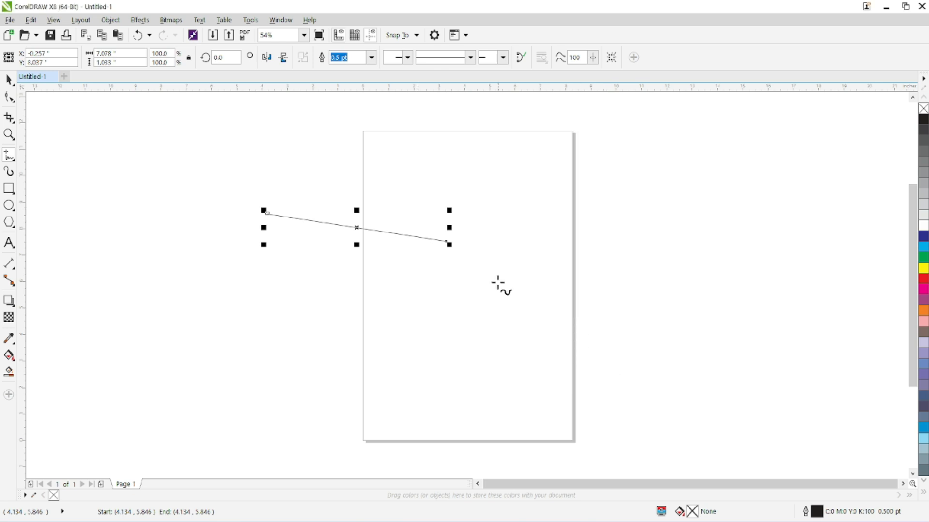
pyautogui.click(10, 189)
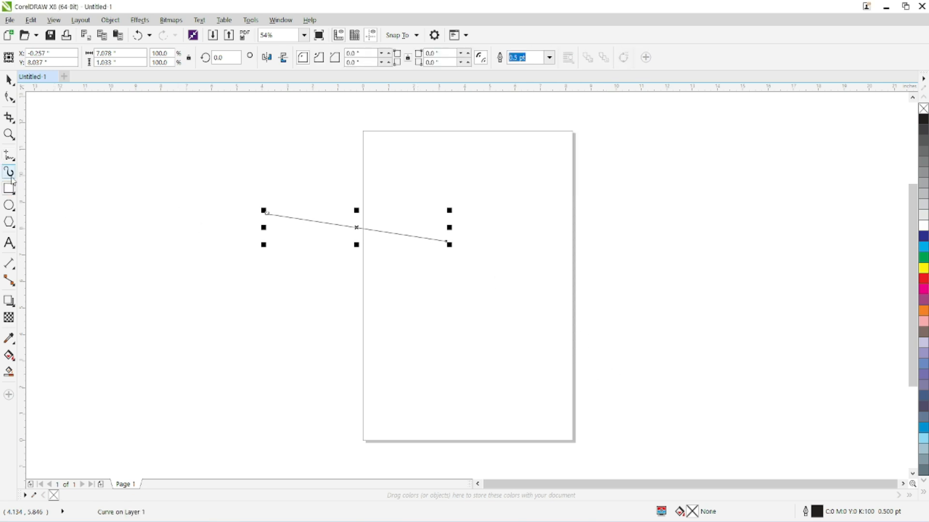
pyautogui.click(9, 206)
pyautogui.click(9, 222)
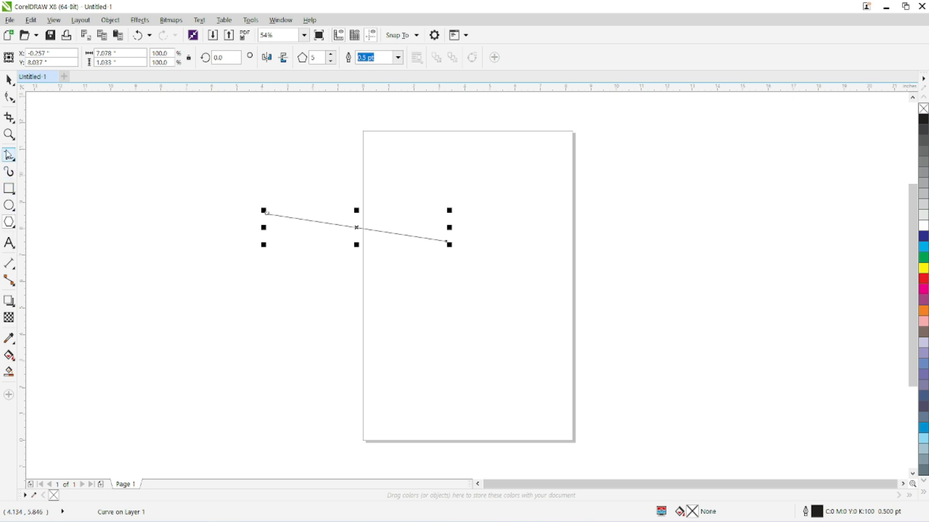
pyautogui.click(9, 155)
# Move the line fully onto the page, near its upper edge.
pyautogui.click(14, 78)
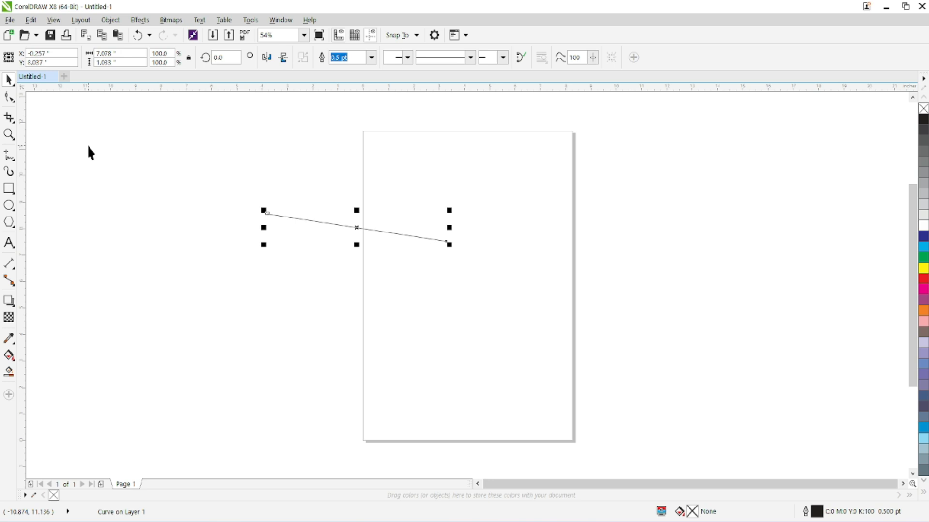
pyautogui.moveTo(356, 229); pyautogui.dragTo(468, 168)
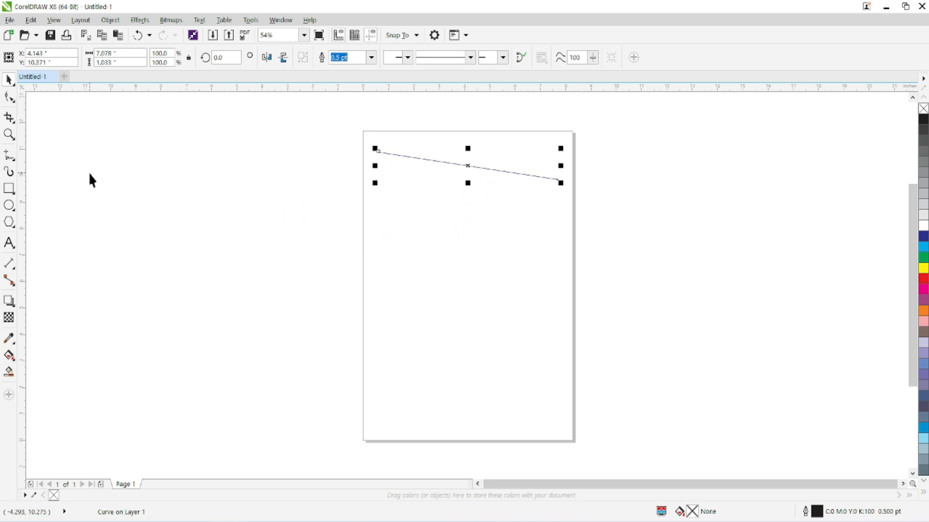
# Draw a rectangle about 4.23 by 2.95 inches below the line and check its outline pen settings without changing them.
pyautogui.click(8, 188)
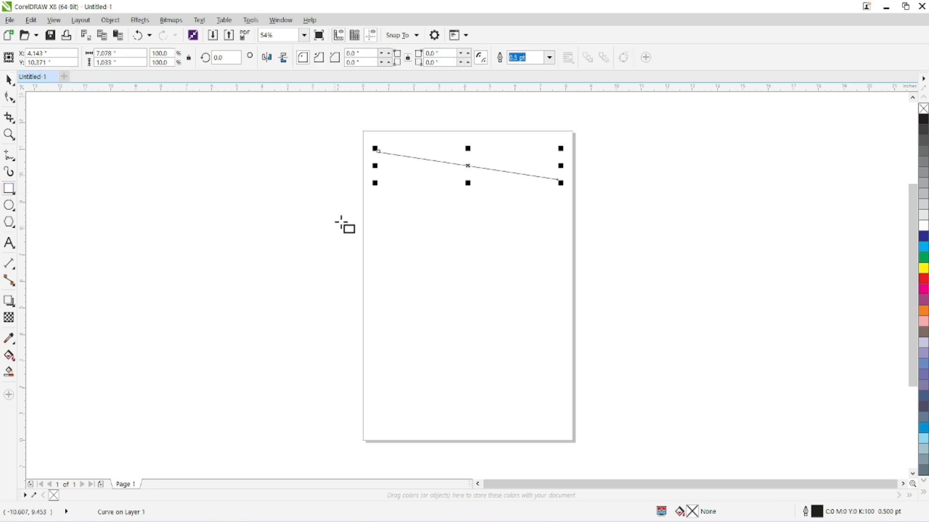
pyautogui.moveTo(383, 206); pyautogui.dragTo(491, 284)
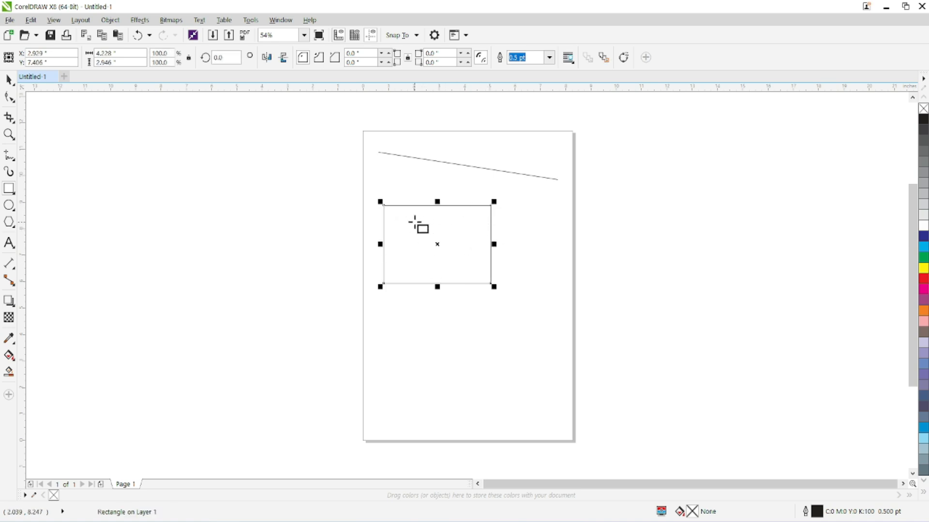
pyautogui.press('F12')
pyautogui.click(706, 374)
# Round all four corners of the rectangle with a radius of 0.33 inches.
pyautogui.click(8, 80)
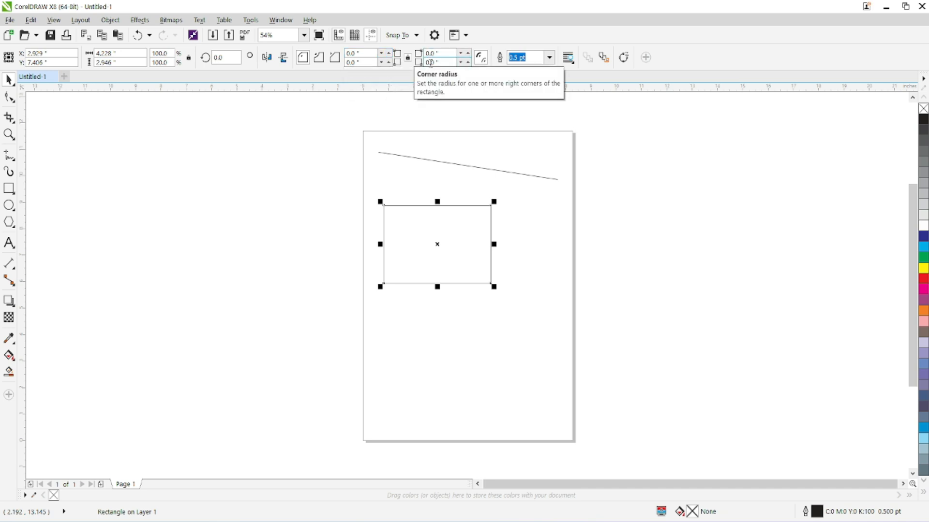
pyautogui.click(388, 53)
pyautogui.click(389, 53)
pyautogui.click(389, 53)
pyautogui.click(389, 53)
pyautogui.click(389, 53)
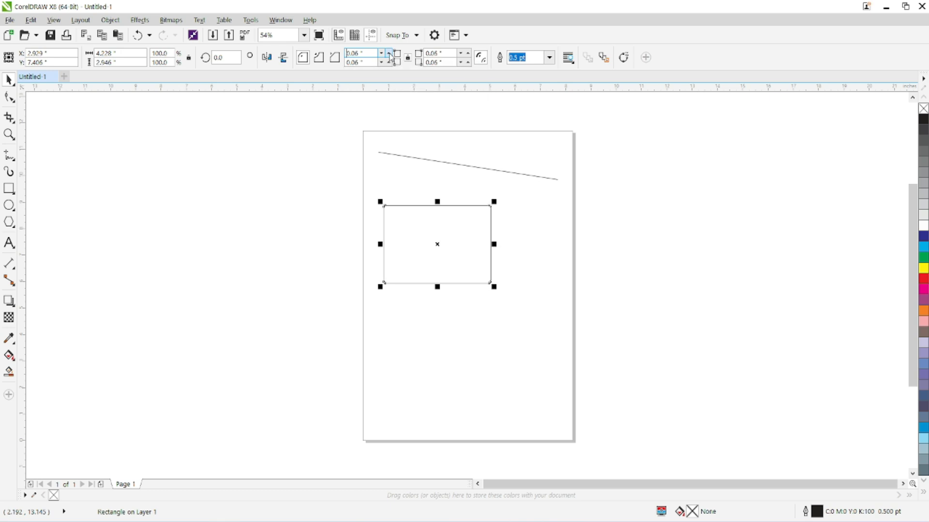
pyautogui.click(388, 53)
pyautogui.click(389, 55)
pyautogui.click(389, 54)
pyautogui.click(390, 54)
pyautogui.click(390, 54)
pyautogui.click(389, 53)
pyautogui.click(389, 53)
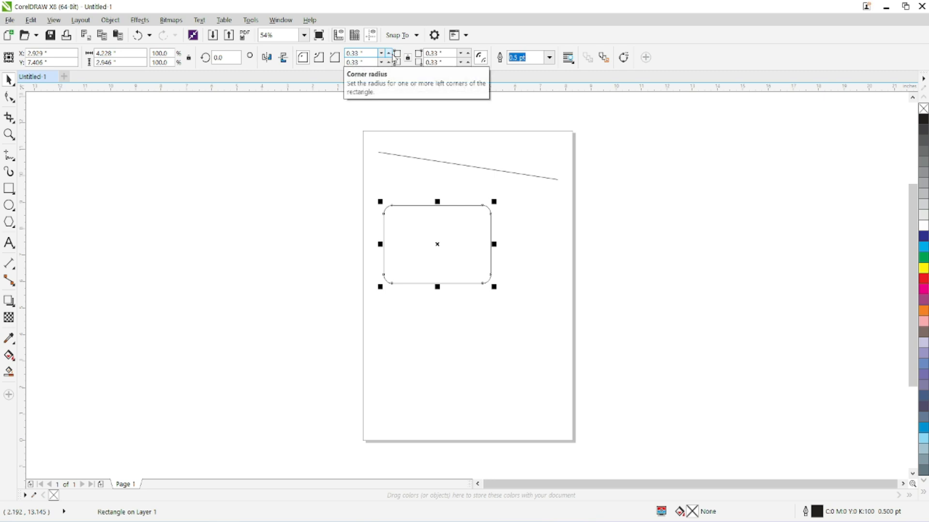
# Change the rectangle's corners to the chamfered style and increase their radius to 0.47 inches.
pyautogui.click(324, 61)
pyautogui.click(335, 62)
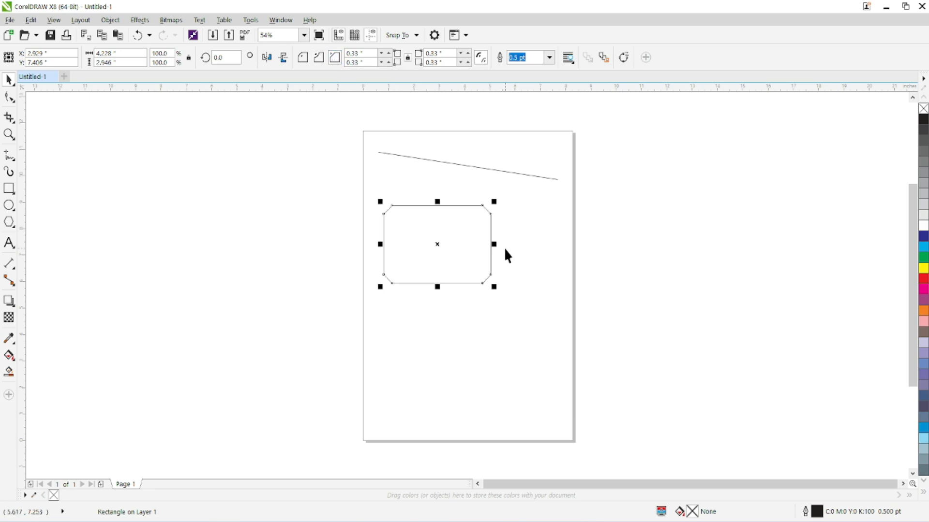
pyautogui.scroll(4, 500, 243)
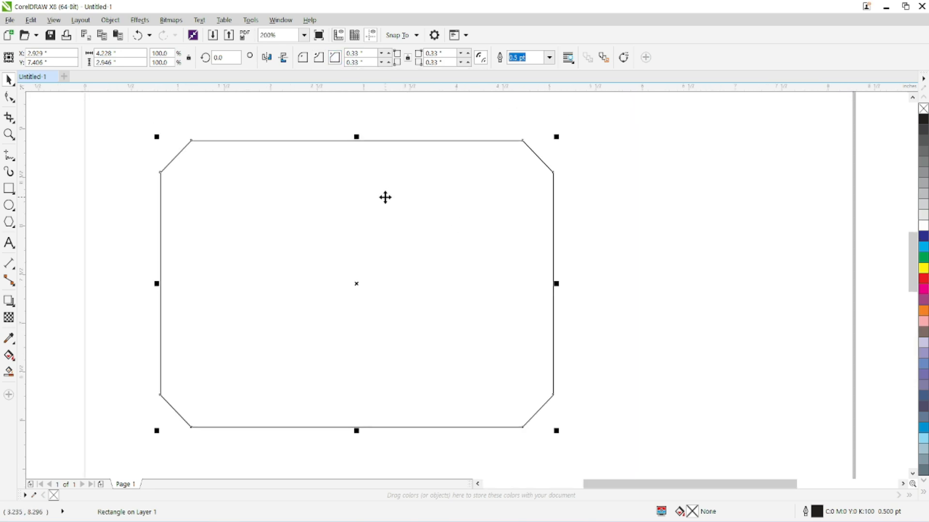
pyautogui.click(390, 53)
pyautogui.click(390, 52)
pyautogui.click(390, 52)
pyautogui.click(390, 52)
pyautogui.click(390, 53)
pyautogui.click(389, 53)
pyautogui.click(389, 53)
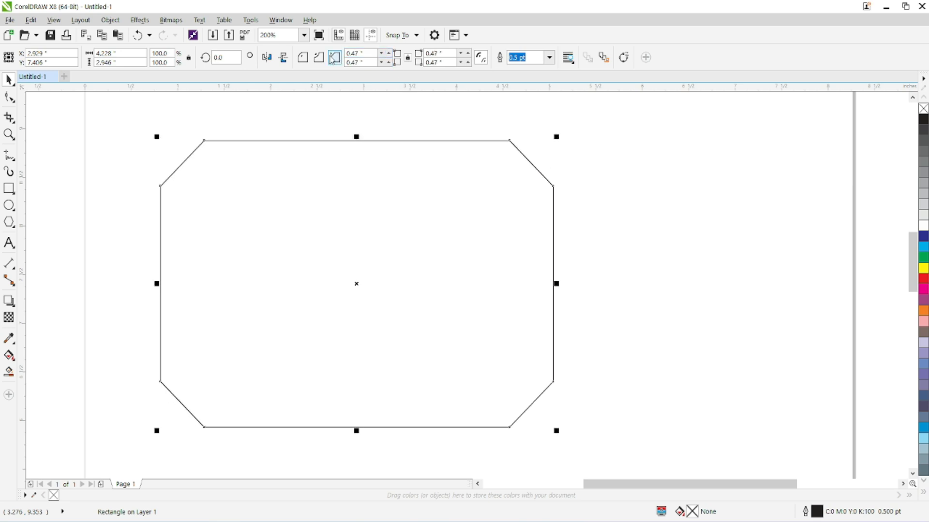
# Compare the scalloped, round and chamfered corner styles on the rectangle, finishing with round corners.
pyautogui.click(323, 58)
pyautogui.click(305, 57)
pyautogui.click(335, 59)
pyautogui.click(303, 58)
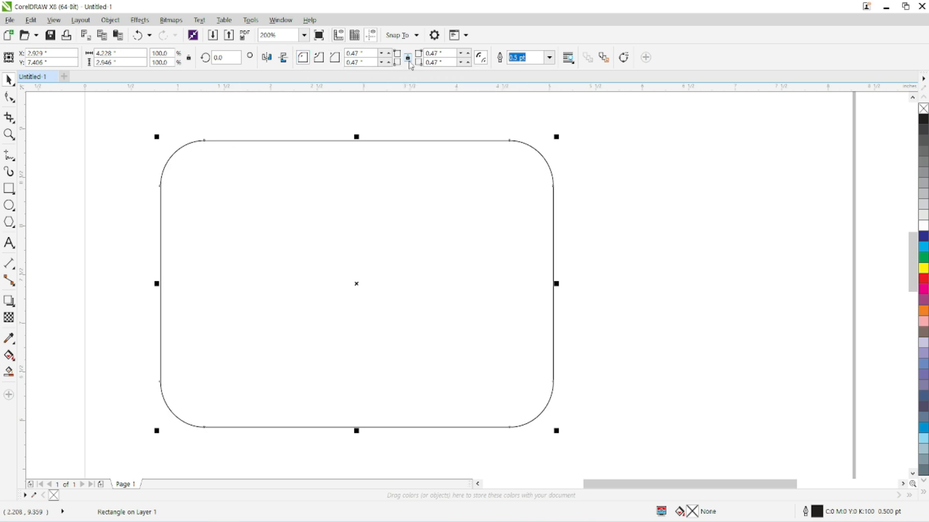
# Set the radius of the rectangle's two upper corners to 0, independently of the lower corners.
pyautogui.doubleClick(369, 52)
pyautogui.write('0')
pyautogui.doubleClick(432, 53)
pyautogui.write('0')
pyautogui.press('Return')
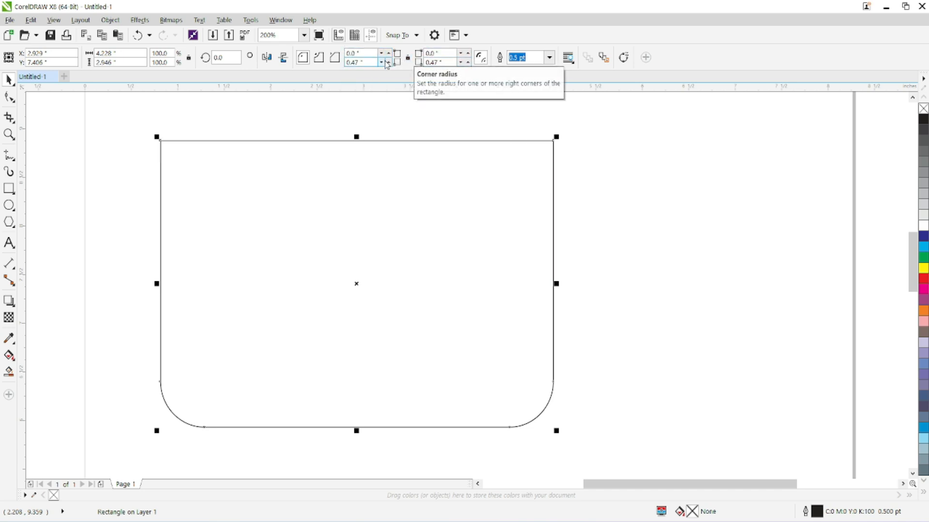
# Set the radius of the rectangle's two upper corners to 0.25 inches.
pyautogui.doubleClick(365, 54)
pyautogui.write('0')
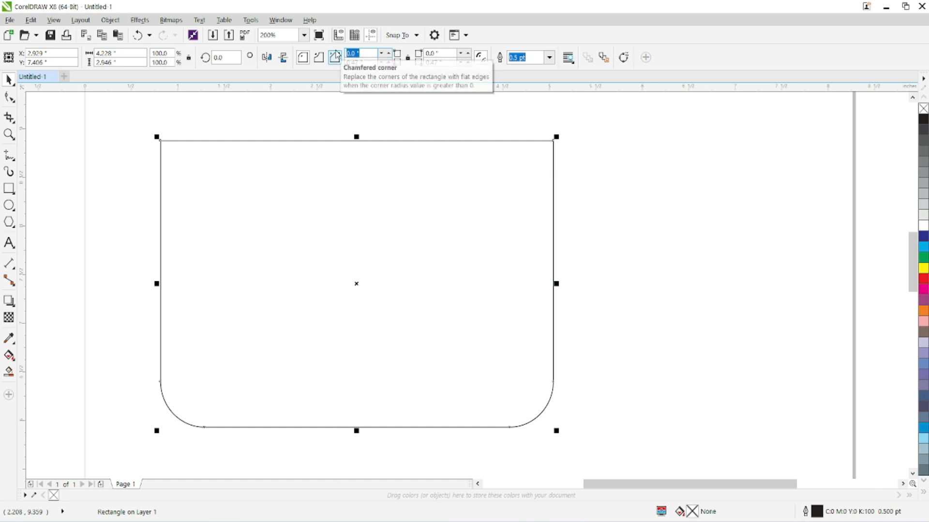
pyautogui.write('.25')
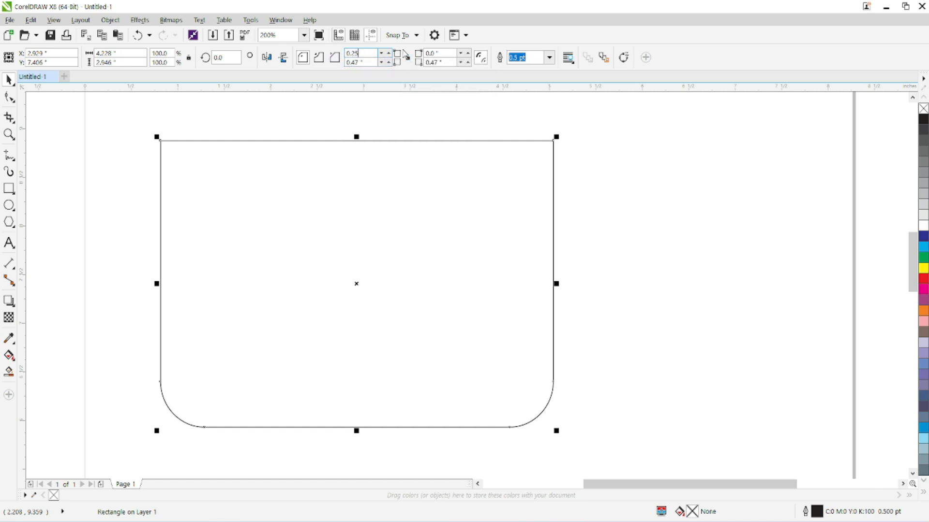
pyautogui.doubleClick(432, 52)
pyautogui.write('.25')
# Set the radius of the rectangle's two lower corners to 0.
pyautogui.doubleClick(370, 62)
pyautogui.write('0')
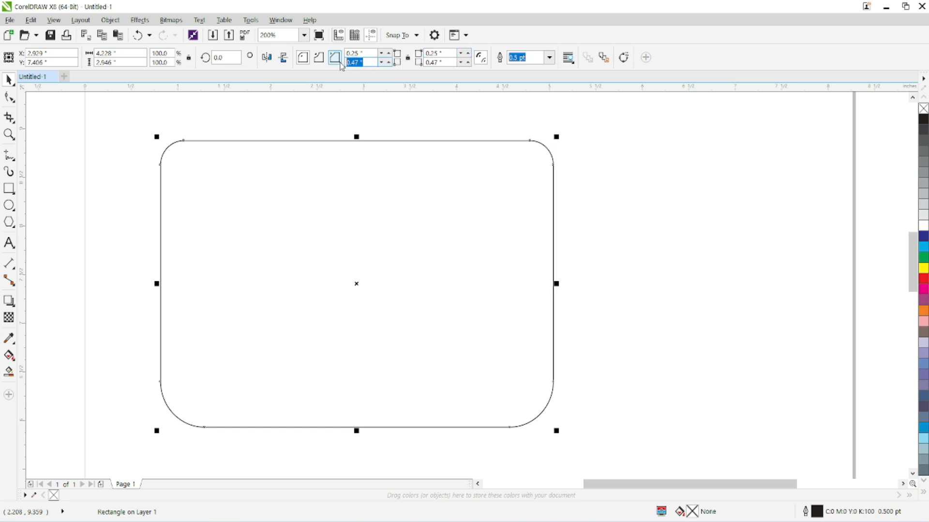
pyautogui.press('Tab')
pyautogui.write('0')
pyautogui.press('Return')
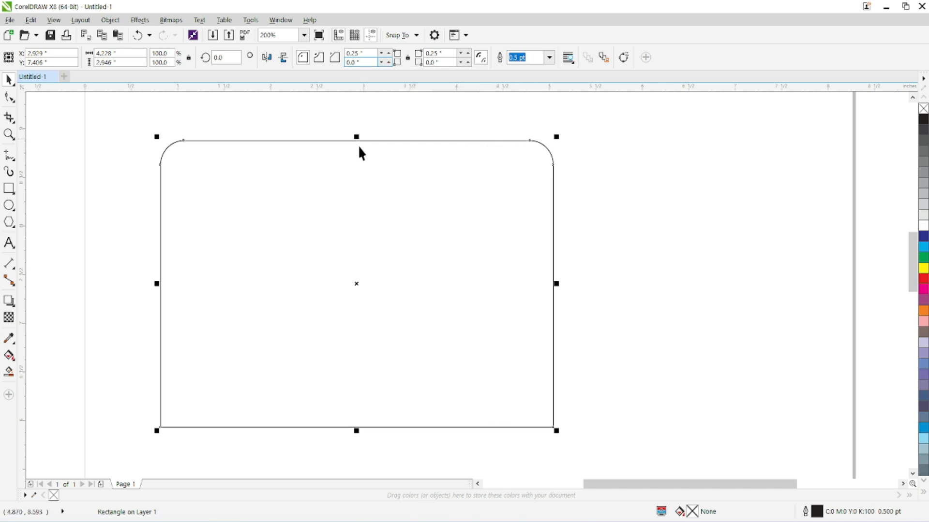
# Set the rectangle's upper-right corner radius to 0 and its lower-right corner radius to 0.25 inches.
pyautogui.doubleClick(433, 54)
pyautogui.write('0')
pyautogui.press('Tab')
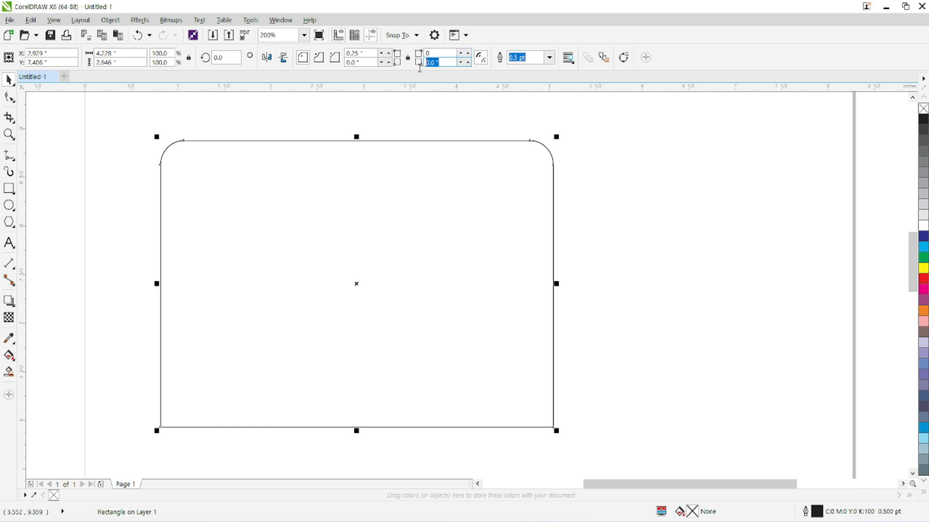
pyautogui.write('0.25')
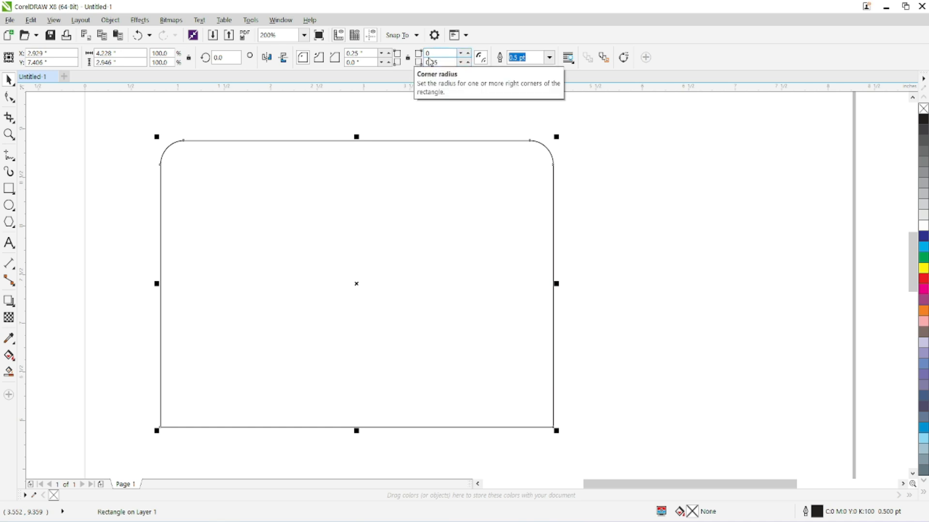
pyautogui.press('Return')
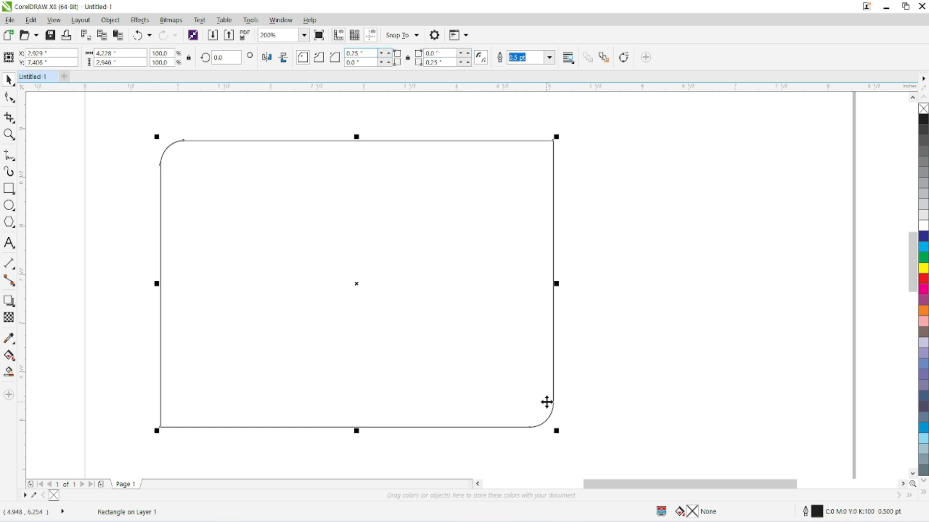
# Set the radius of the rectangle's upper-left and lower-right corners to 1 inch.
pyautogui.click(374, 54)
pyautogui.write('1')
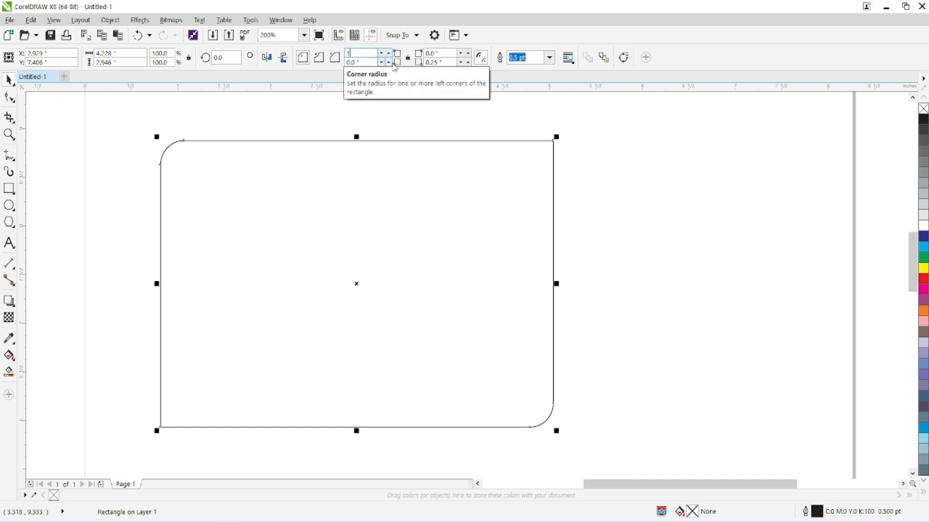
pyautogui.click(436, 62)
pyautogui.write('1')
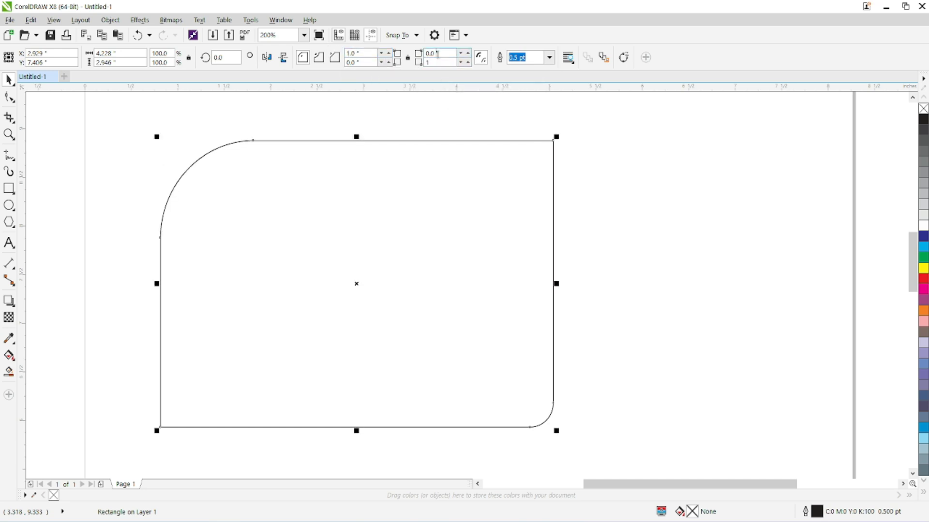
pyautogui.click(436, 62)
pyautogui.press('Return')
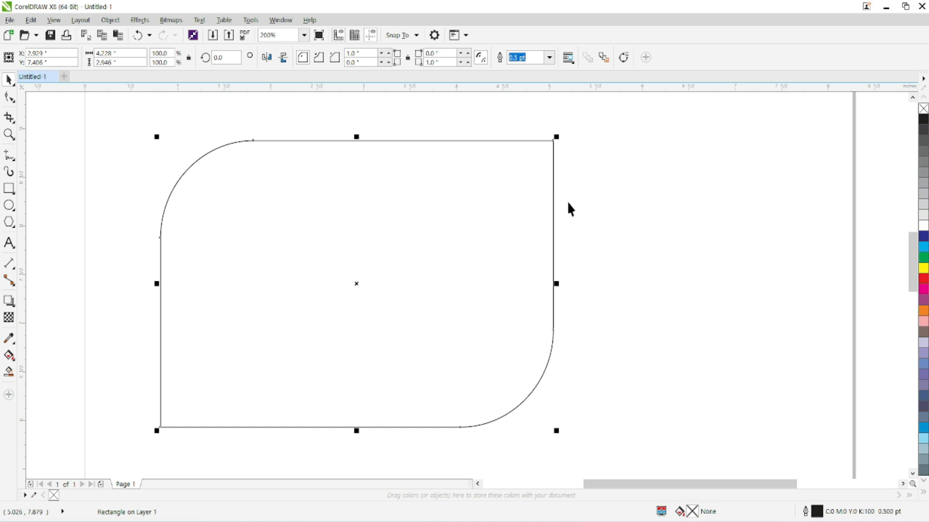
# Scale the rectangle down and up twice from its upper-right corner, ending at about 4.58 by 3.19 inches.
pyautogui.moveTo(556, 135); pyautogui.dragTo(253, 291)
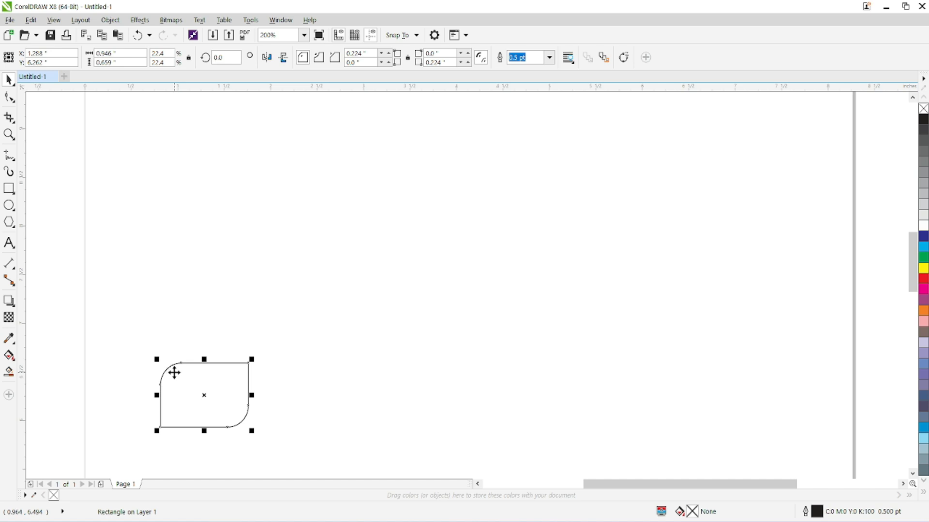
pyautogui.moveTo(252, 359); pyautogui.dragTo(593, 105)
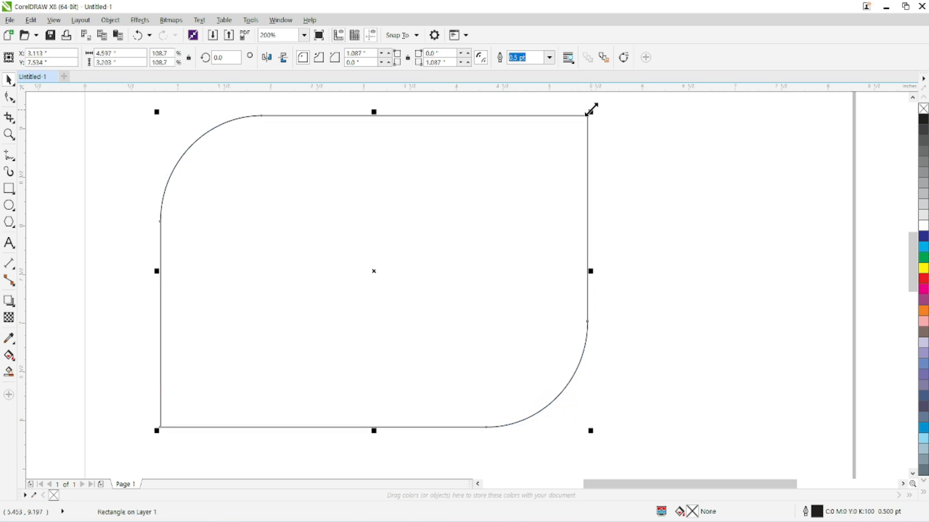
pyautogui.moveTo(590, 112); pyautogui.dragTo(279, 290)
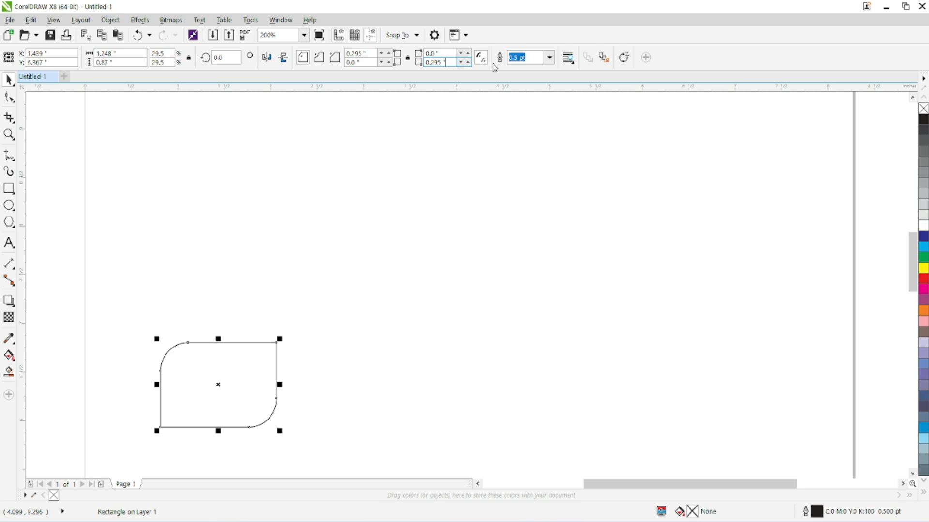
pyautogui.moveTo(280, 339); pyautogui.dragTo(588, 111)
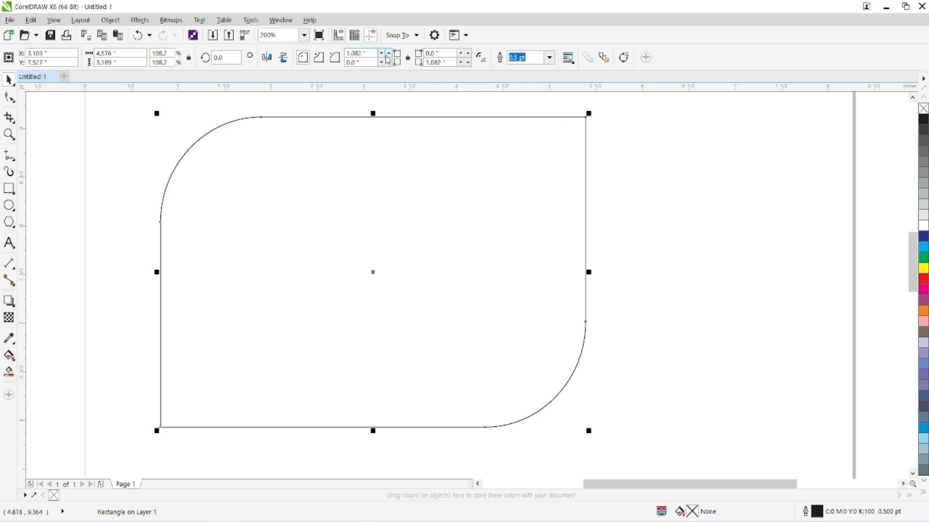
# Scale the rectangle down and up repeatedly from its upper-right corner, ending at about 3.26 by 2.27 inches.
pyautogui.moveTo(589, 111); pyautogui.dragTo(299, 294)
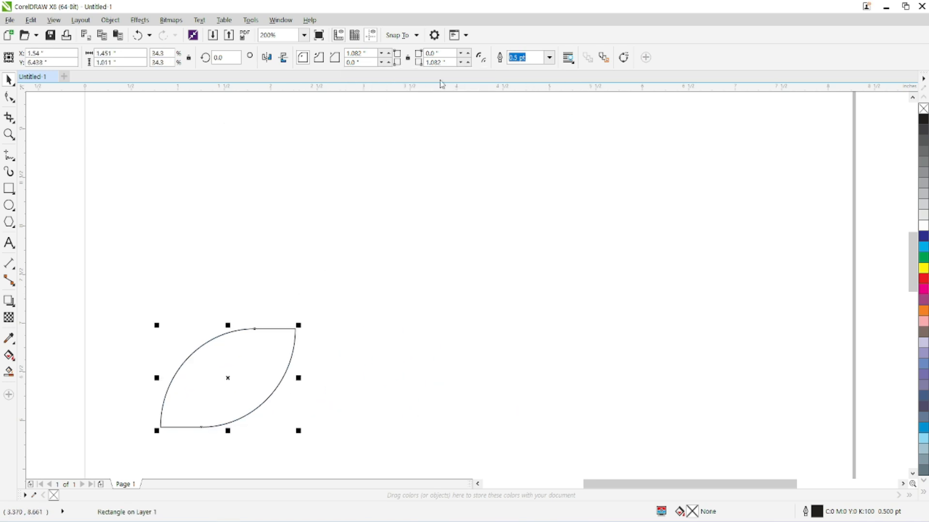
pyautogui.moveTo(294, 332); pyautogui.dragTo(336, 301)
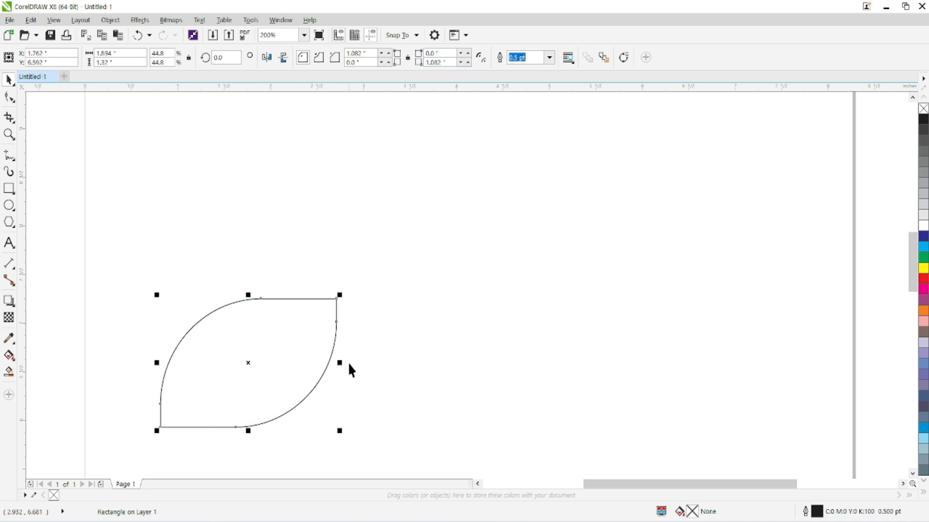
pyautogui.moveTo(347, 287); pyautogui.dragTo(601, 101)
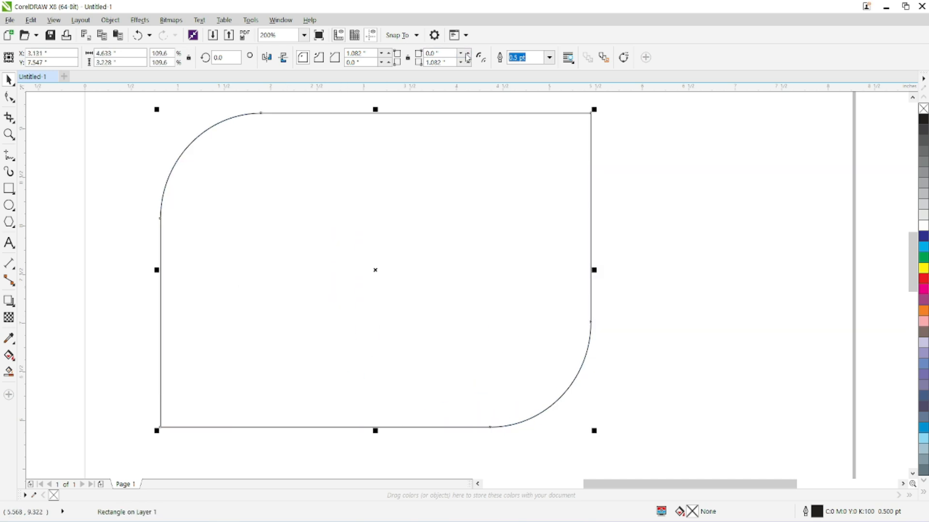
pyautogui.moveTo(595, 110); pyautogui.dragTo(196, 321)
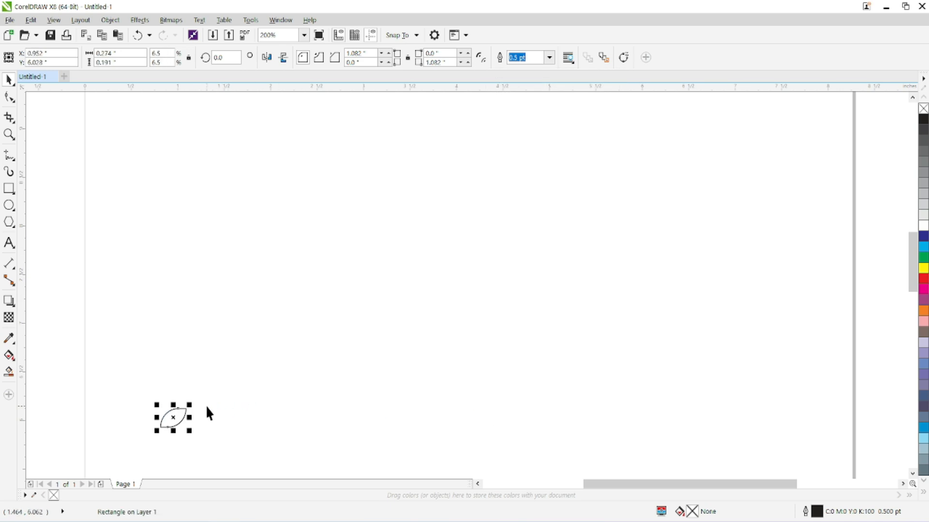
pyautogui.moveTo(192, 402); pyautogui.dragTo(469, 200)
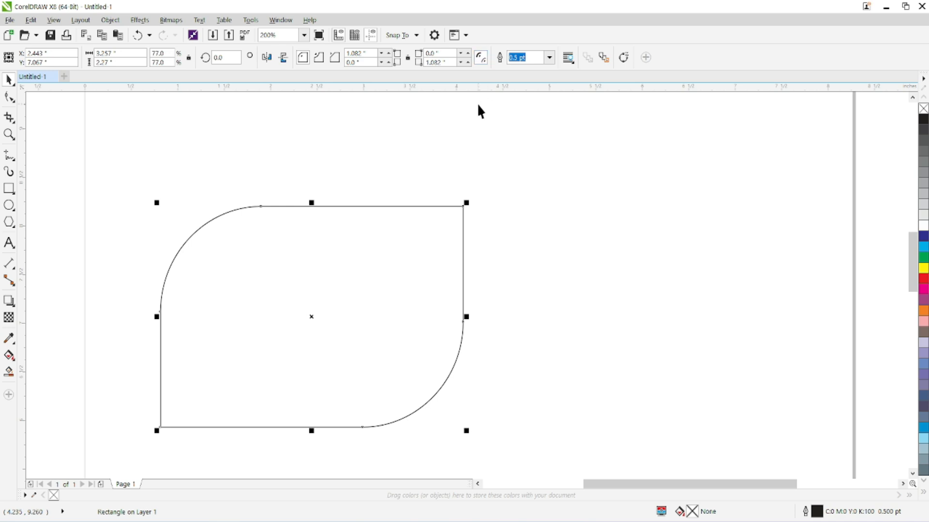
# Move the rectangle slightly up and to the right and set its outline width to 3.0 pt.
pyautogui.click(549, 57)
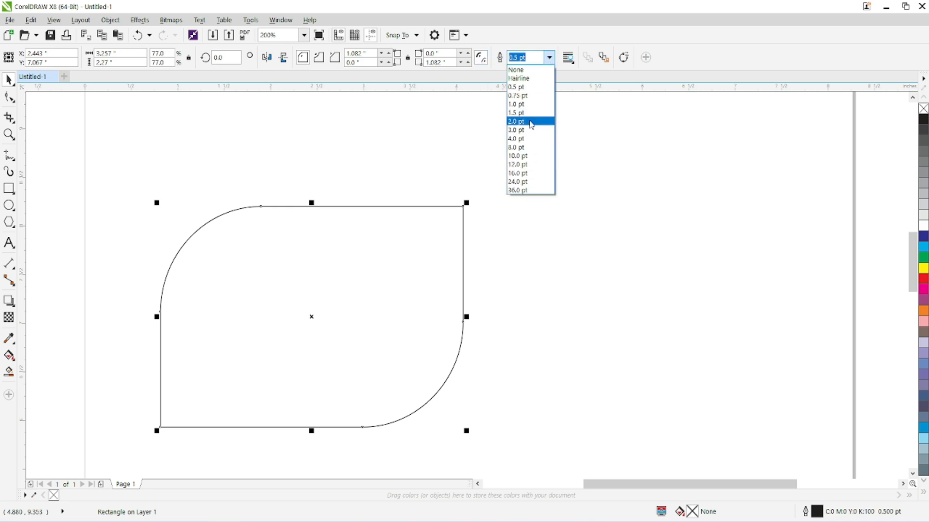
pyautogui.press('Escape')
pyautogui.click(552, 154)
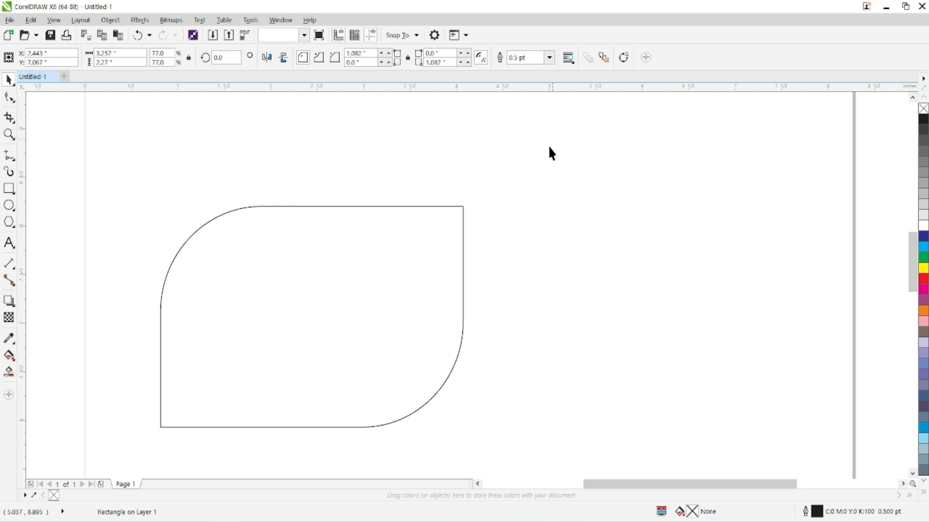
pyautogui.moveTo(414, 216); pyautogui.dragTo(465, 180)
pyautogui.click(549, 57)
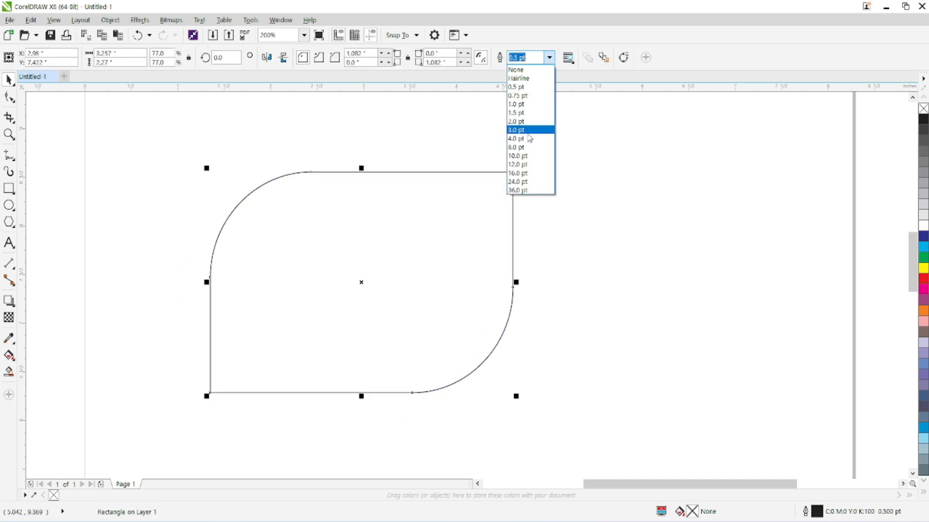
pyautogui.click(517, 130)
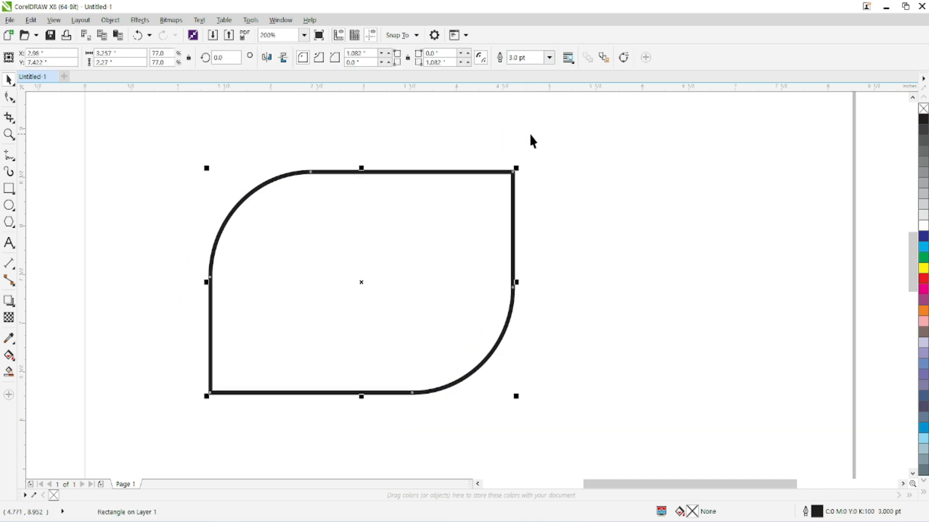
# Fill the rectangle with yellow, green, cyan and blue in turn, ending with red.
pyautogui.scroll(-1, 435, 253)
pyautogui.moveTo(434, 253); pyautogui.dragTo(366, 232)
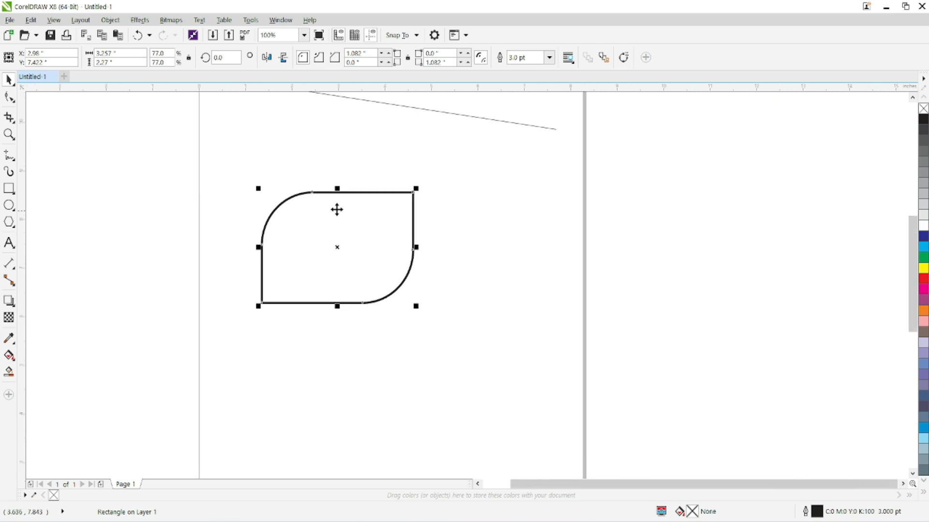
pyautogui.click(924, 268)
pyautogui.click(924, 257)
pyautogui.click(923, 247)
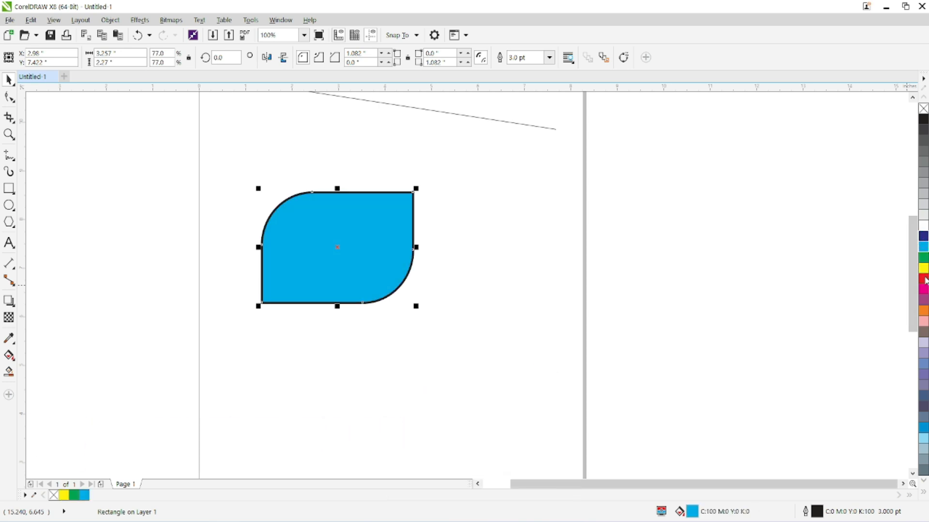
pyautogui.click(924, 238)
pyautogui.click(923, 279)
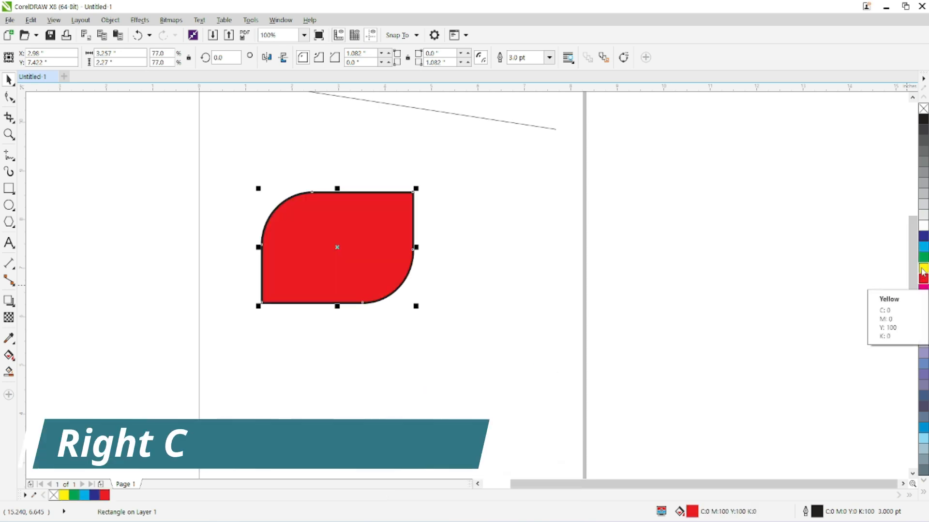
# Change the red shape's outline color to yellow, pale lavender and finally black.
pyautogui.rightClick(923, 269)
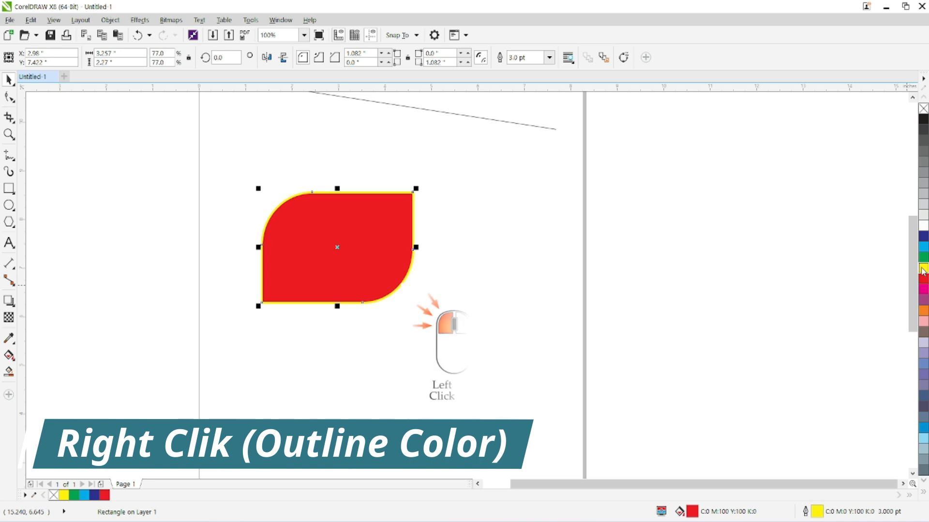
pyautogui.rightClick(924, 342)
pyautogui.rightClick(923, 119)
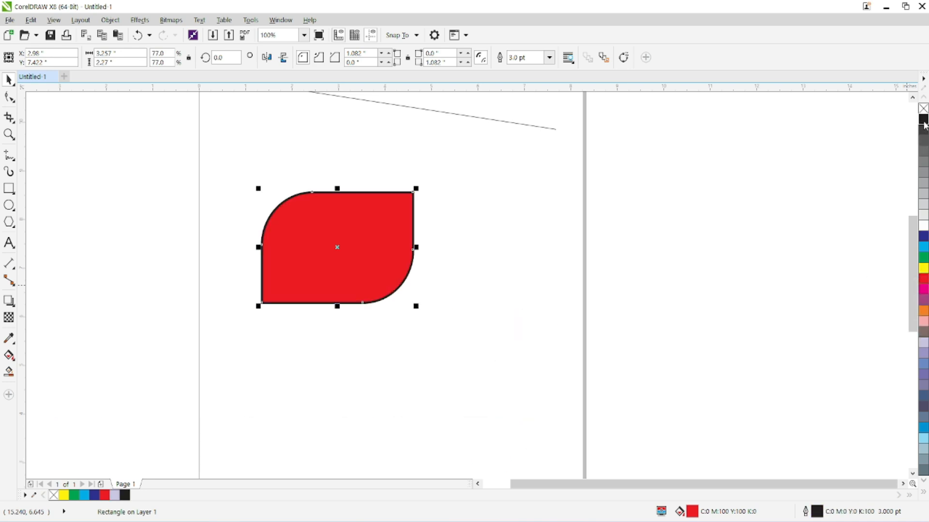
pyautogui.click(549, 59)
pyautogui.click(550, 59)
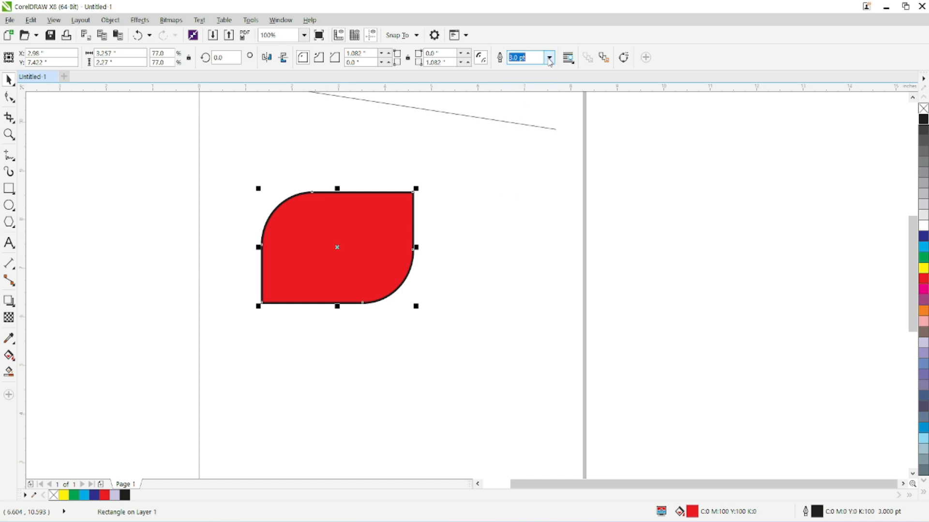
# Move the red shape over the page's left edge and draw an ellipse about 2.56 by 3.81 inches with a circle beside it.
pyautogui.moveTo(347, 266); pyautogui.dragTo(156, 187)
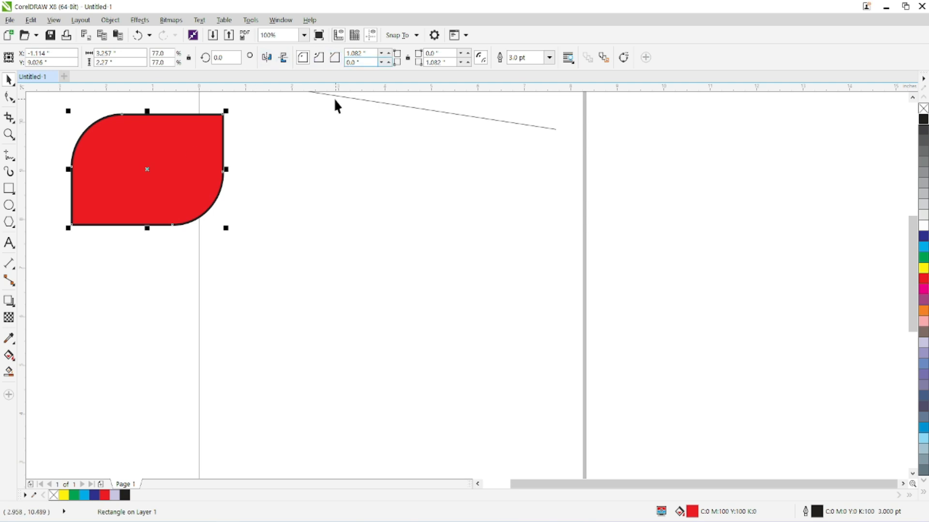
pyautogui.click(8, 205)
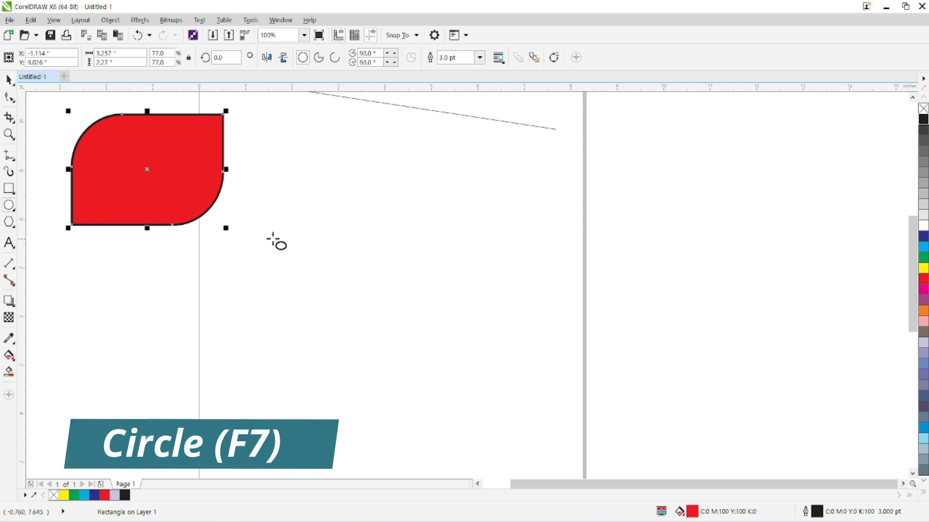
pyautogui.moveTo(296, 168); pyautogui.dragTo(416, 356)
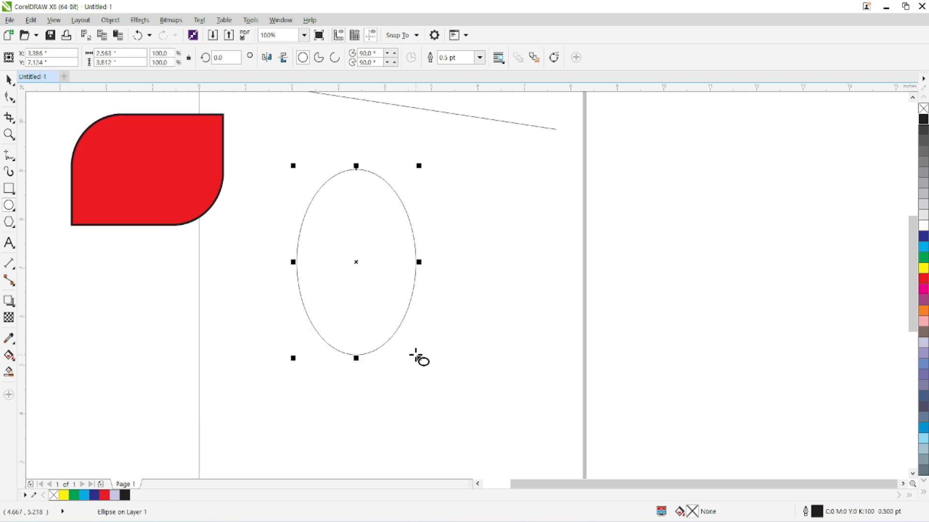
pyautogui.moveTo(444, 164); pyautogui.dragTo(557, 270)
# Draw a rectangle about 2.98 by 1.76 inches below the red shape, plus a small square and a square about 2.08 inches wide.
pyautogui.press('F6')
pyautogui.moveTo(86, 257); pyautogui.dragTo(224, 343)
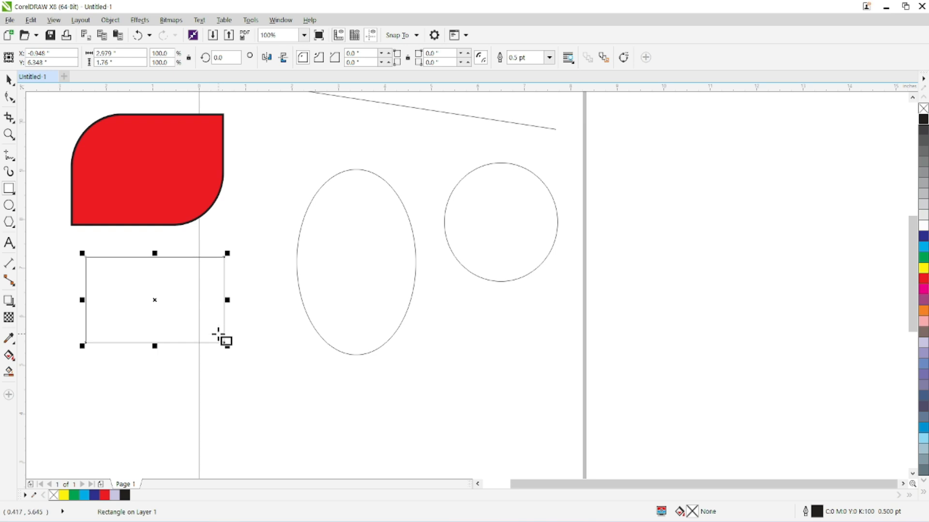
pyautogui.moveTo(233, 390); pyautogui.dragTo(292, 450)
pyautogui.moveTo(93, 359); pyautogui.dragTo(194, 462)
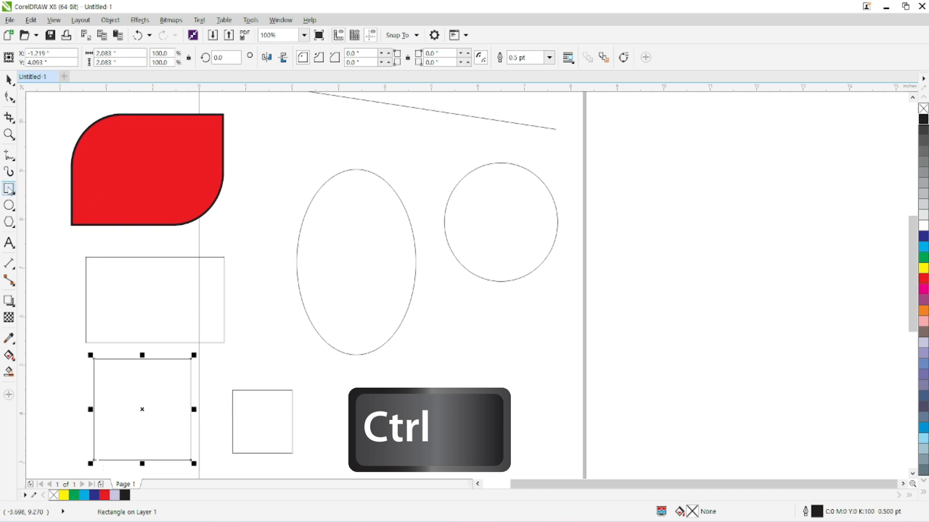
# Draw a smaller circle below the large one and a narrow ellipse beside the red shape, widened to about 1.55 by 3.02 inches.
pyautogui.click(9, 205)
pyautogui.moveTo(415, 339); pyautogui.dragTo(503, 430)
pyautogui.moveTo(240, 112); pyautogui.dragTo(289, 262)
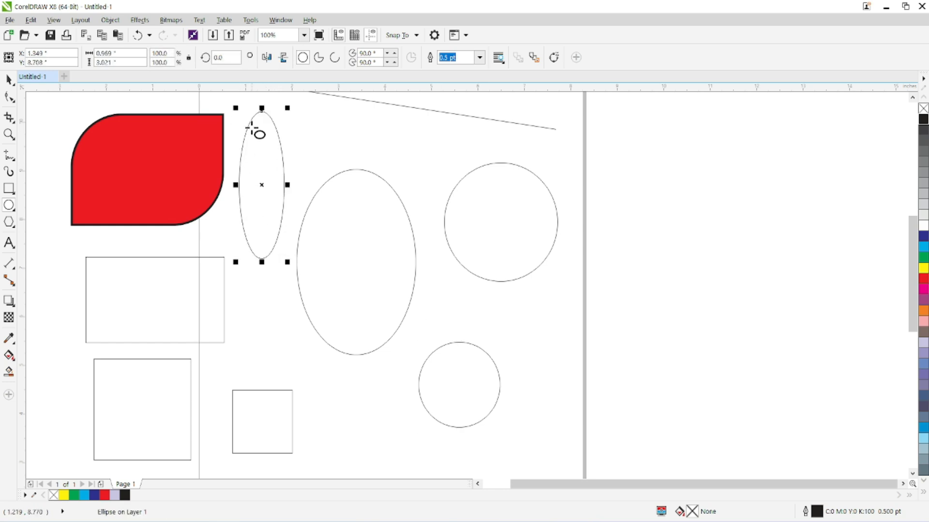
pyautogui.moveTo(287, 185); pyautogui.dragTo(309, 184)
pyautogui.moveTo(235, 186); pyautogui.dragTo(261, 187)
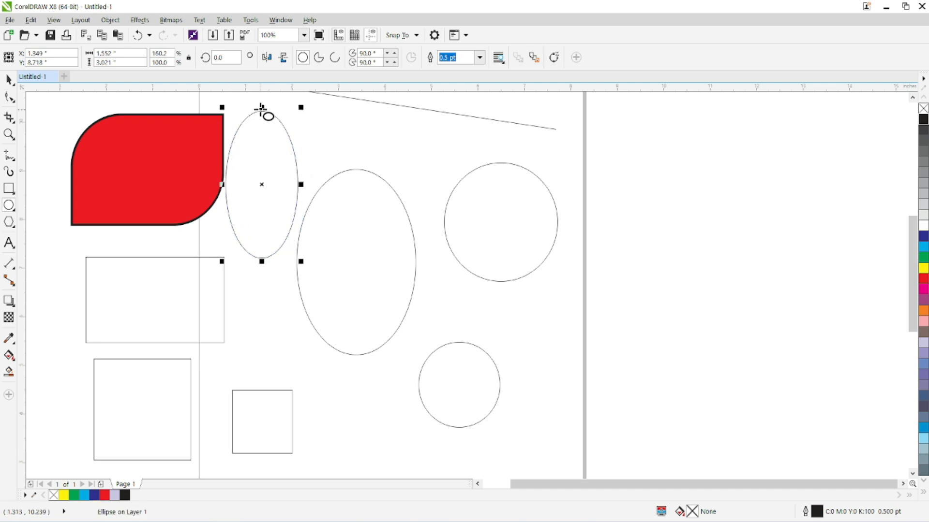
# Rotate the narrow ellipse clockwise and shift it slightly up and to the right.
pyautogui.click(9, 79)
pyautogui.click(239, 165)
pyautogui.moveTo(301, 109); pyautogui.dragTo(326, 139)
pyautogui.moveTo(263, 166); pyautogui.dragTo(278, 158)
# Move the large central ellipse slightly down and to the right, keeping it selected.
pyautogui.click(343, 262)
pyautogui.moveTo(376, 221); pyautogui.dragTo(381, 238)
pyautogui.click(381, 238)
pyautogui.click(381, 238)
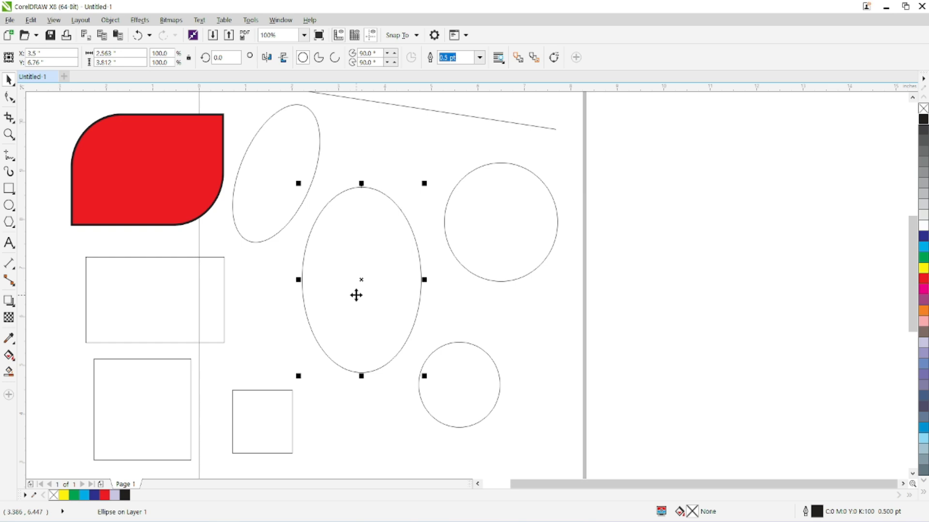
# Turn the large ellipse into a pie and then an arc, and set its ending angle to 180°.
pyautogui.click(318, 66)
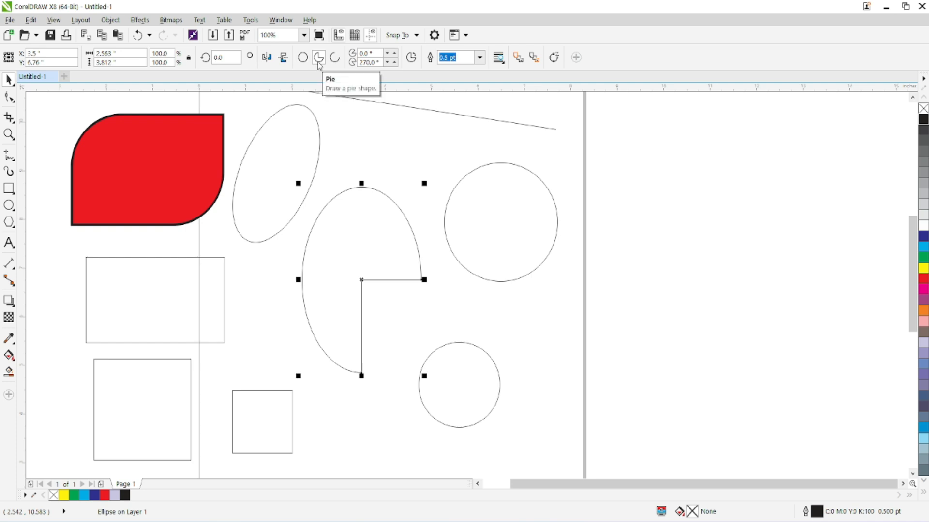
pyautogui.click(332, 62)
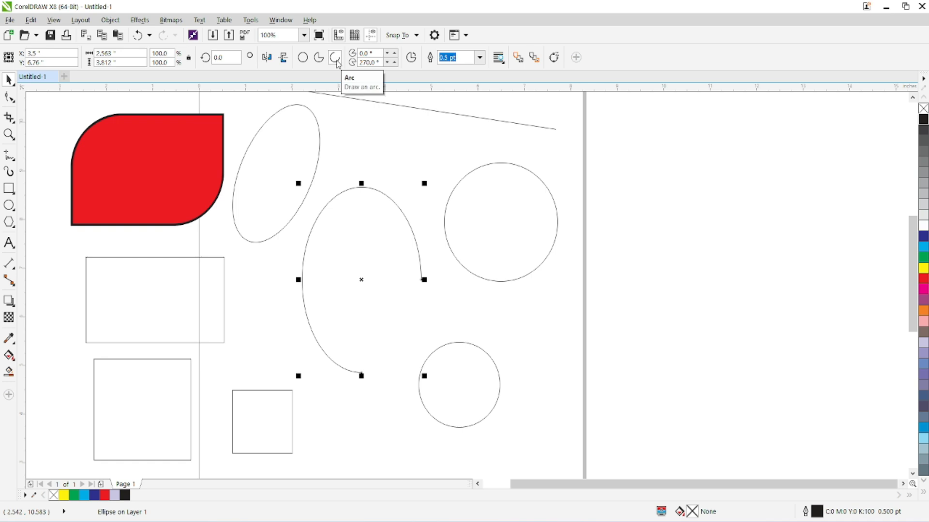
pyautogui.click(357, 62)
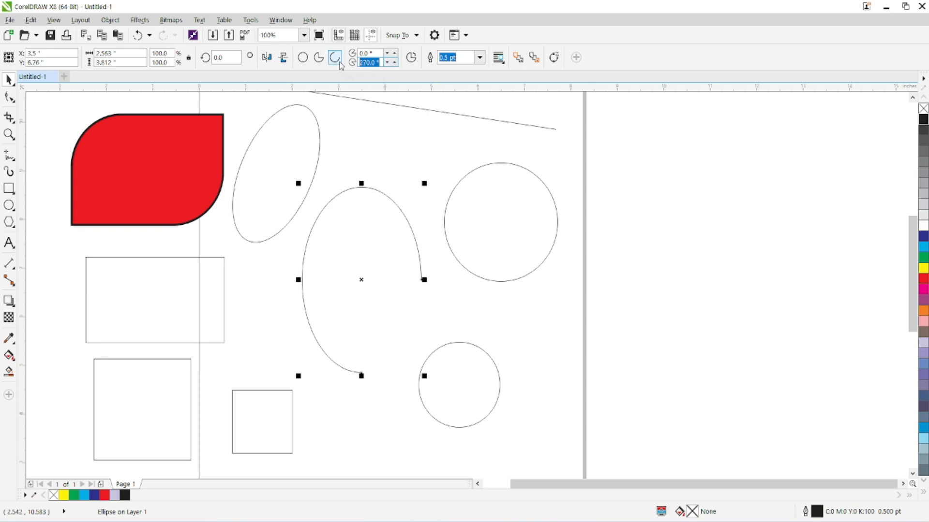
pyautogui.write('1')
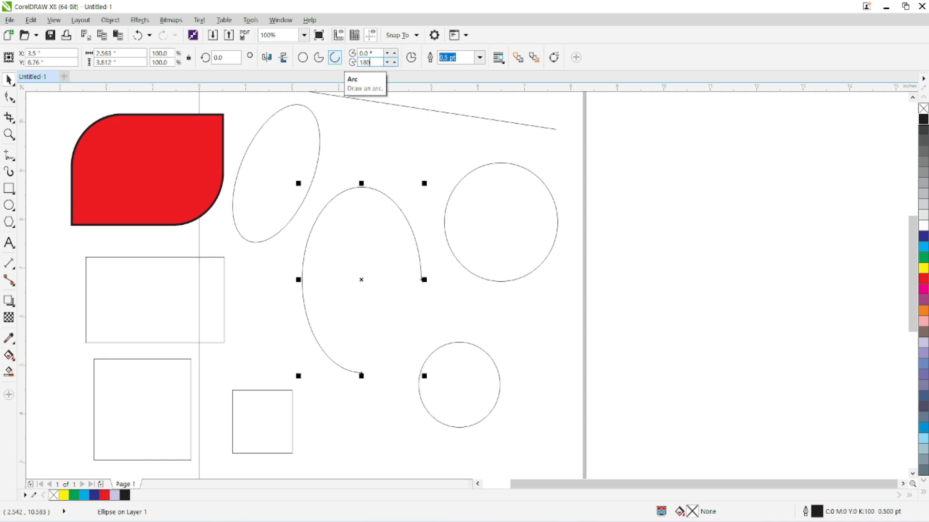
pyautogui.write('80')
pyautogui.press('Return')
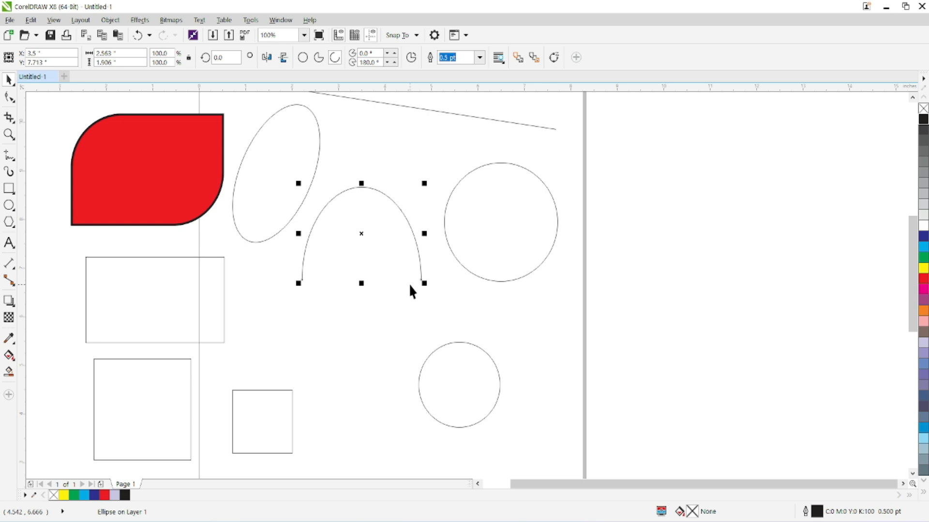
# Switch the half ellipse to a pie and back to an arc, and set its starting angle to 90°.
pyautogui.click(319, 58)
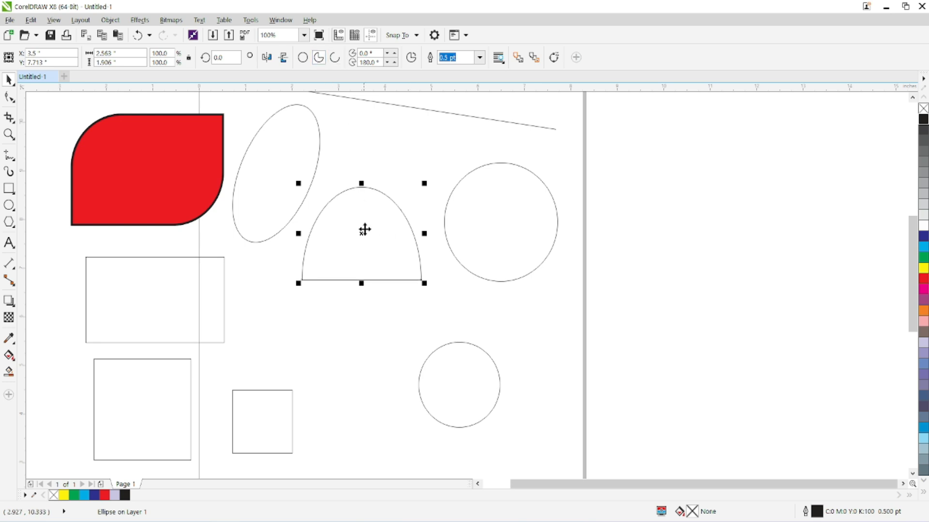
pyautogui.click(335, 56)
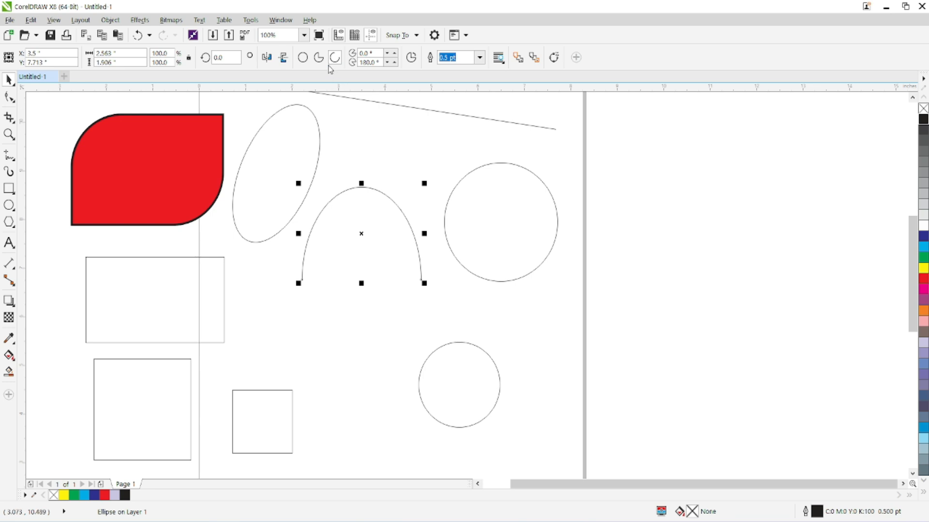
pyautogui.click(360, 53)
pyautogui.write('90')
pyautogui.press('Return')
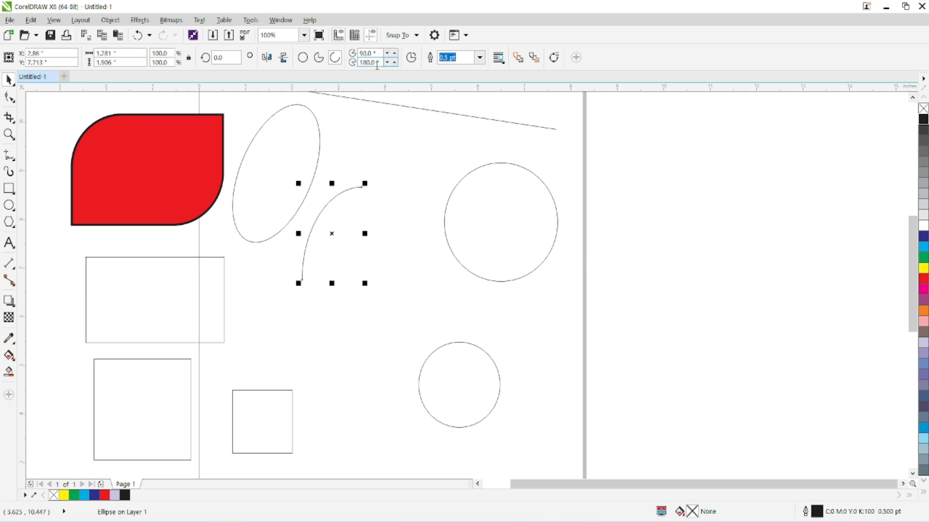
# Set the arc's ending angle to 0°.
pyautogui.moveTo(382, 62); pyautogui.dragTo(342, 64)
pyautogui.write('360')
pyautogui.press('Return')
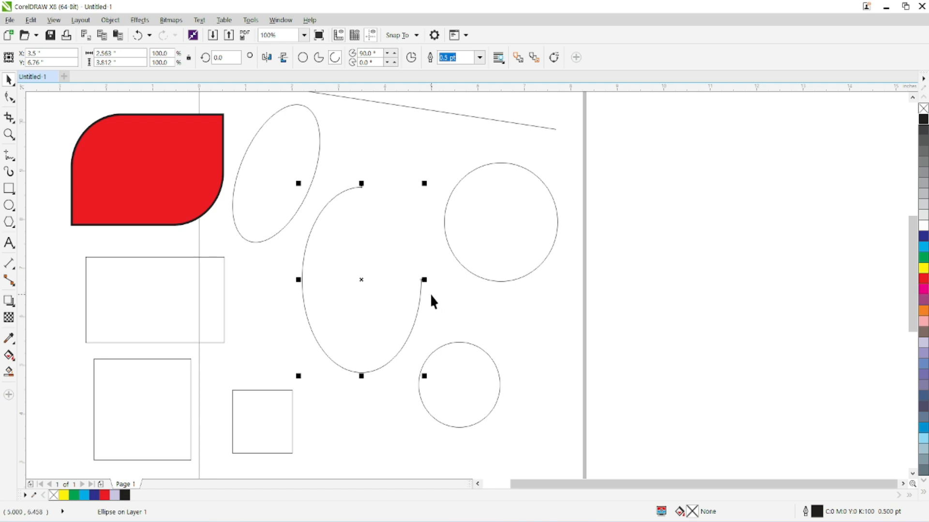
# Set the arc's starting angle to 25° and convert it to a pie shape.
pyautogui.moveTo(381, 54); pyautogui.dragTo(359, 54)
pyautogui.write('25')
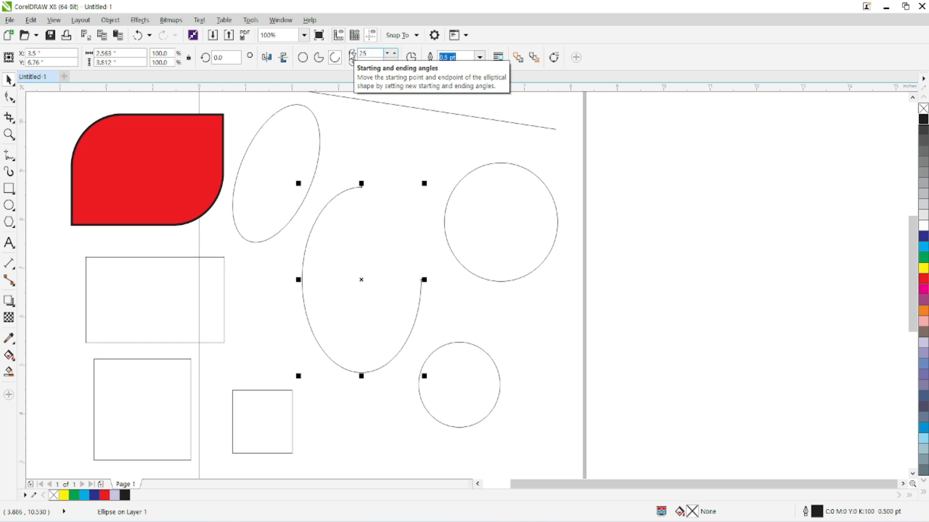
pyautogui.press('Return')
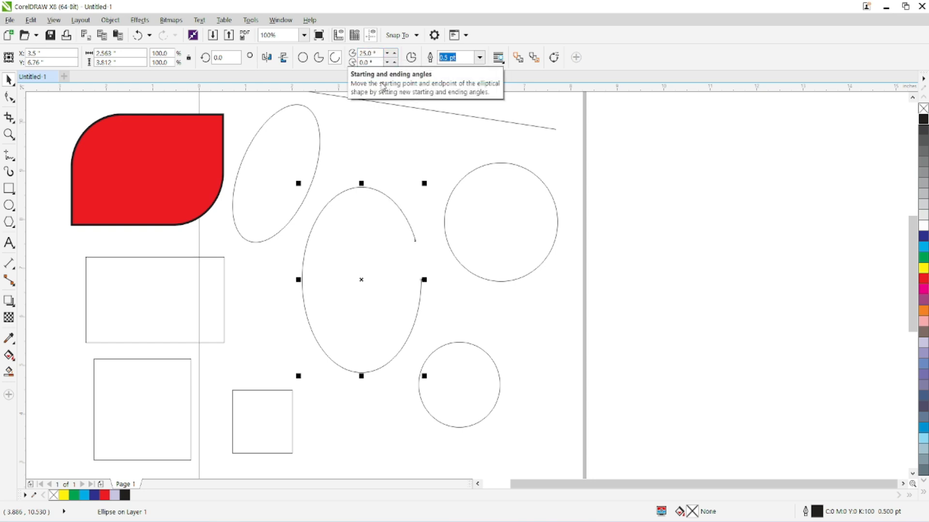
pyautogui.click(318, 57)
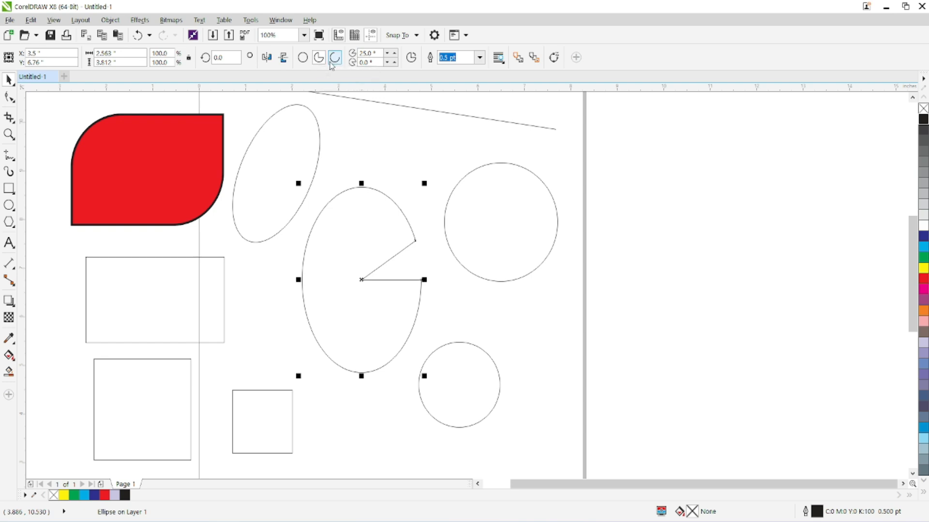
# Swap the pie to its small wedge and back to the larger section, and set its outline width to 8 pt.
pyautogui.click(416, 62)
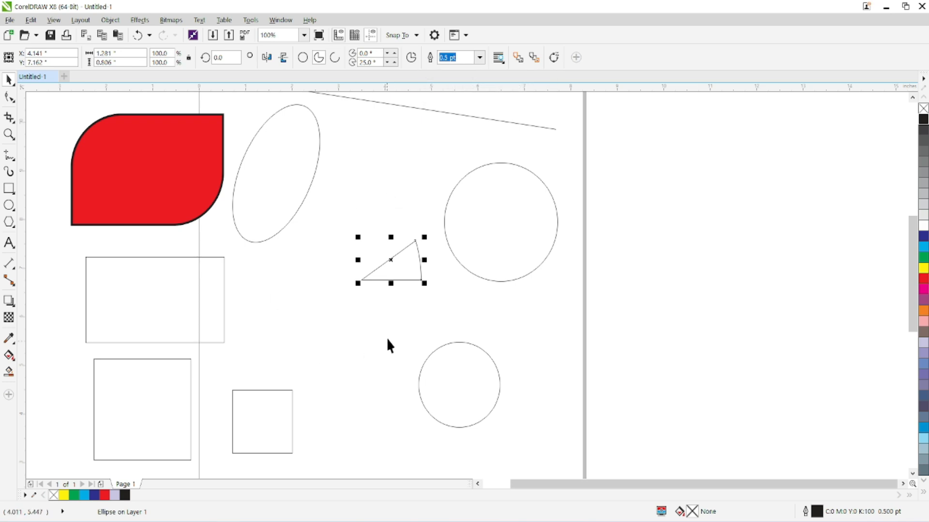
pyautogui.click(411, 60)
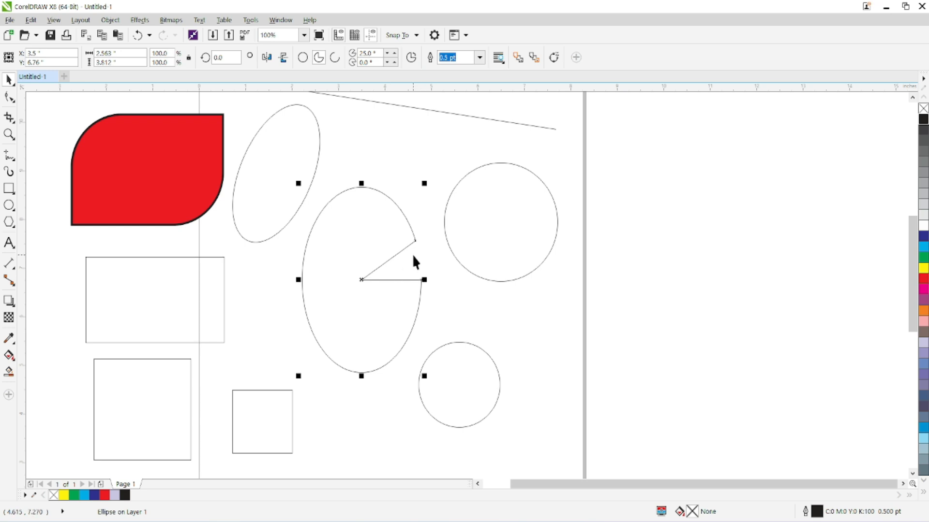
pyautogui.click(479, 57)
pyautogui.click(457, 152)
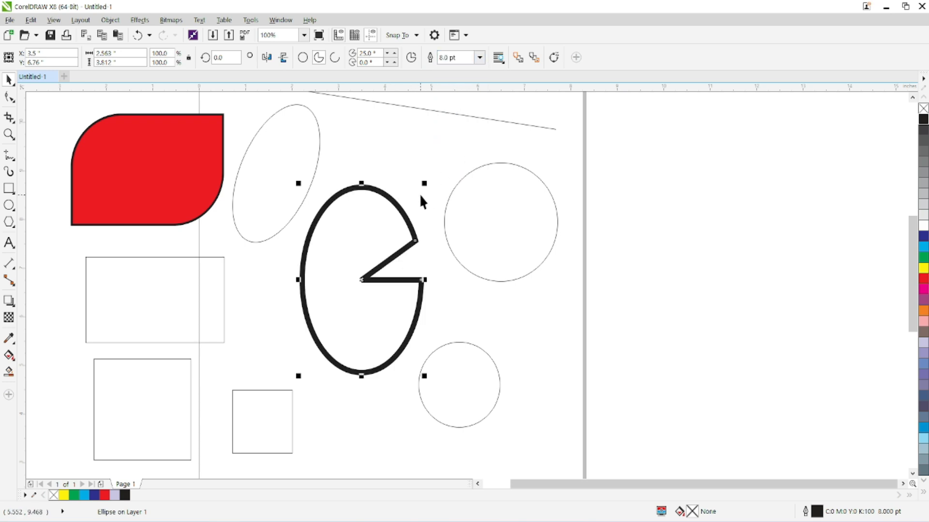
# Move the thick-outlined pie off the page into the empty area beyond its right edge and stretch it to about 2.92 in wide.
pyautogui.moveTo(396, 208); pyautogui.dragTo(740, 170)
pyautogui.moveTo(642, 244); pyautogui.dragTo(624, 243)
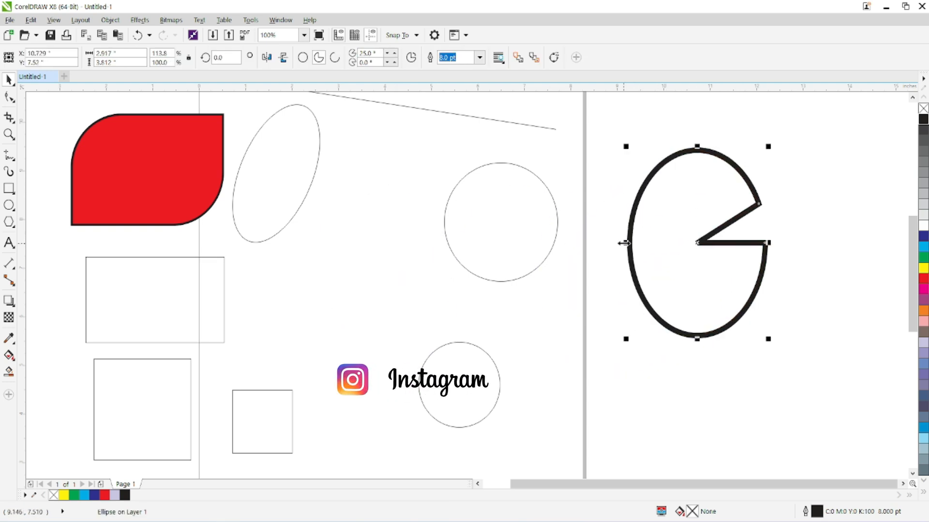
# Draw two tilted 3-point rectangles between the slanted ellipse and the large circle, the first spanning about 2.68 by 1.62 in.
pyautogui.click(9, 209)
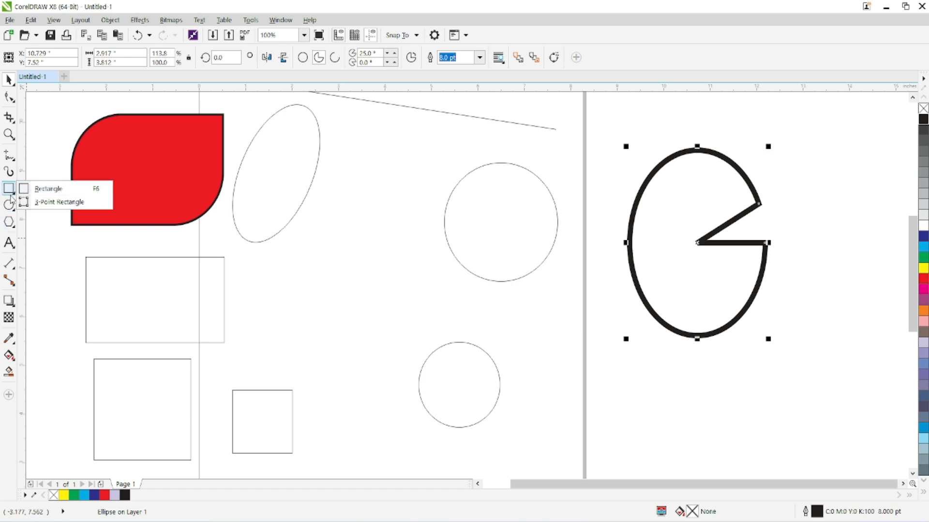
pyautogui.click(13, 191)
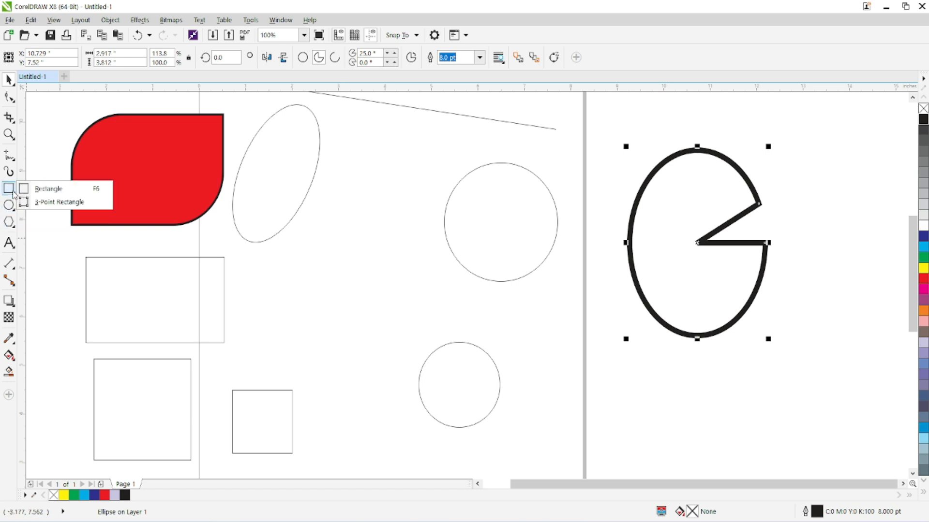
pyautogui.click(50, 202)
pyautogui.moveTo(306, 224); pyautogui.dragTo(427, 218)
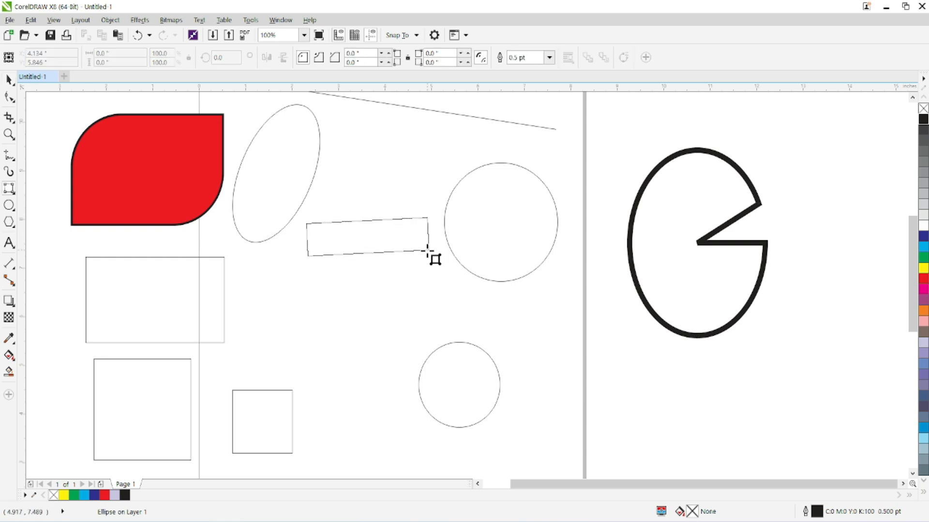
pyautogui.click(421, 291)
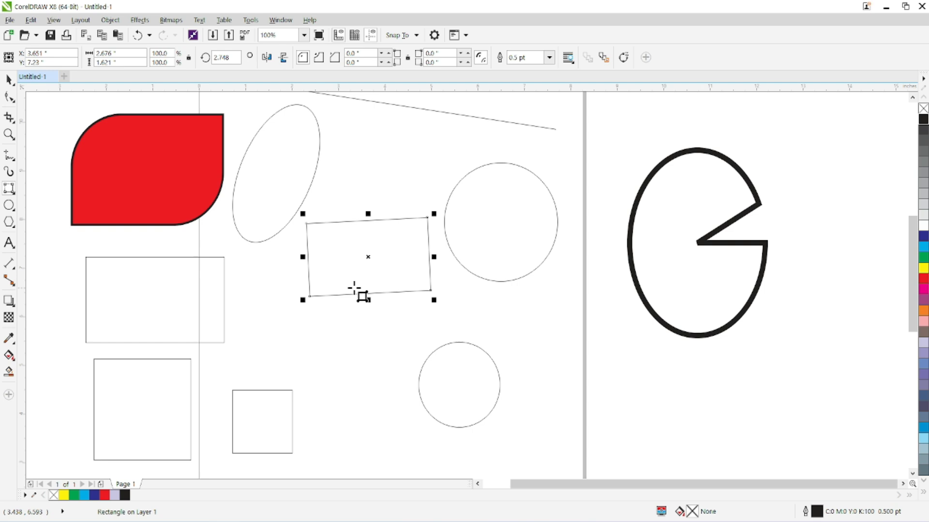
pyautogui.moveTo(323, 122); pyautogui.dragTo(435, 190)
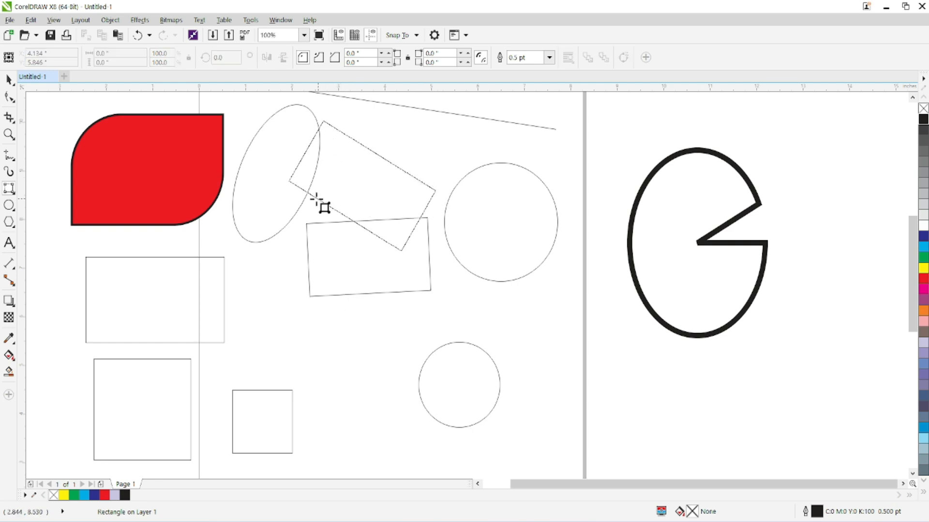
pyautogui.click(315, 203)
# Draw an ordinary upright rectangle below the two tilted rectangles, overlapping the corner of the small square.
pyautogui.click(8, 198)
pyautogui.click(48, 189)
pyautogui.moveTo(277, 314); pyautogui.dragTo(414, 409)
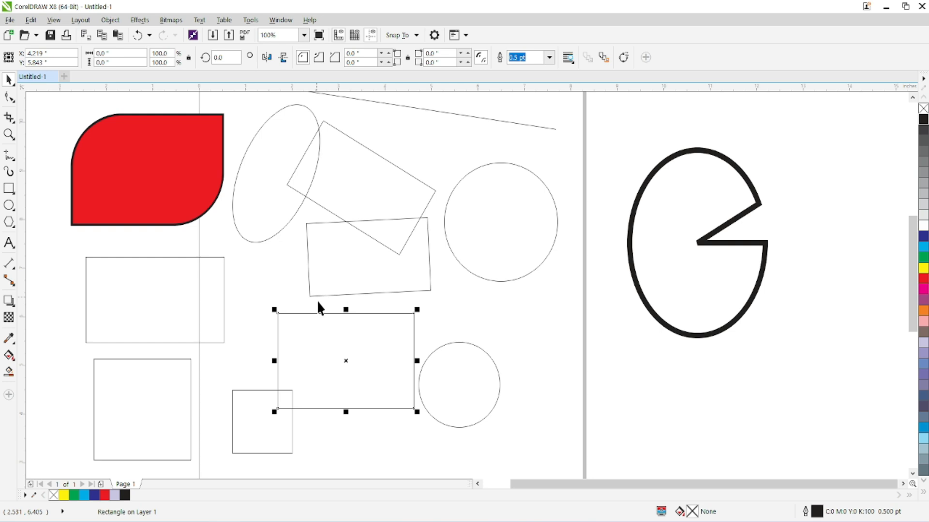
# Rotate the new upright rectangle to about 327° and move it up so it overlaps the tilted rectangles.
pyautogui.click(406, 327)
pyautogui.moveTo(422, 311); pyautogui.dragTo(435, 356)
pyautogui.moveTo(369, 352); pyautogui.dragTo(362, 236)
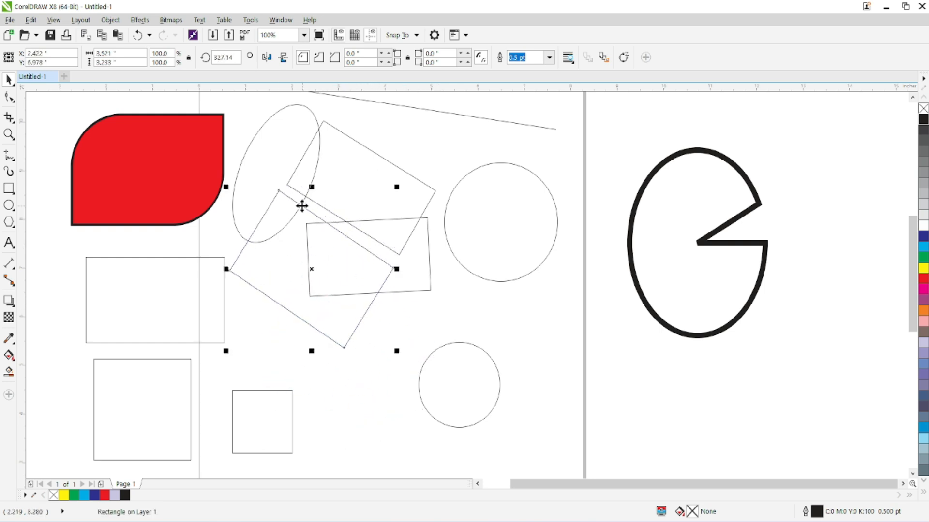
# Activate the 3-Point Rectangle tool and turn on snapping to objects.
pyautogui.click(13, 191)
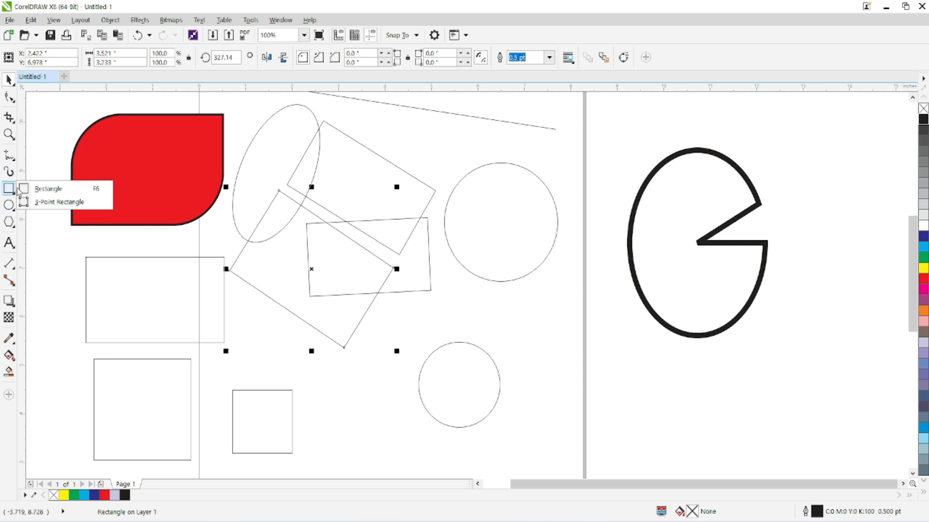
pyautogui.click(46, 202)
pyautogui.moveTo(114, 269); pyautogui.dragTo(322, 210)
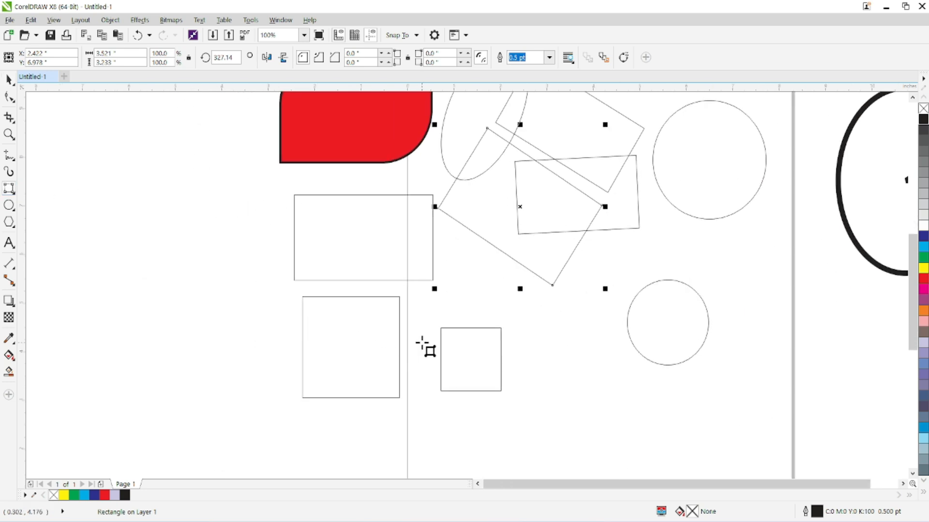
pyautogui.scroll(-2, 420, 341)
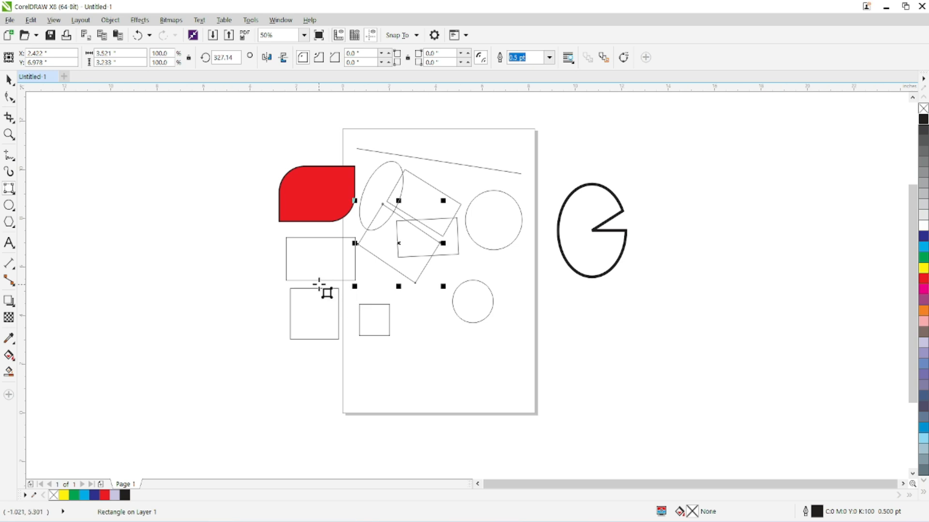
pyautogui.scroll(4, 295, 291)
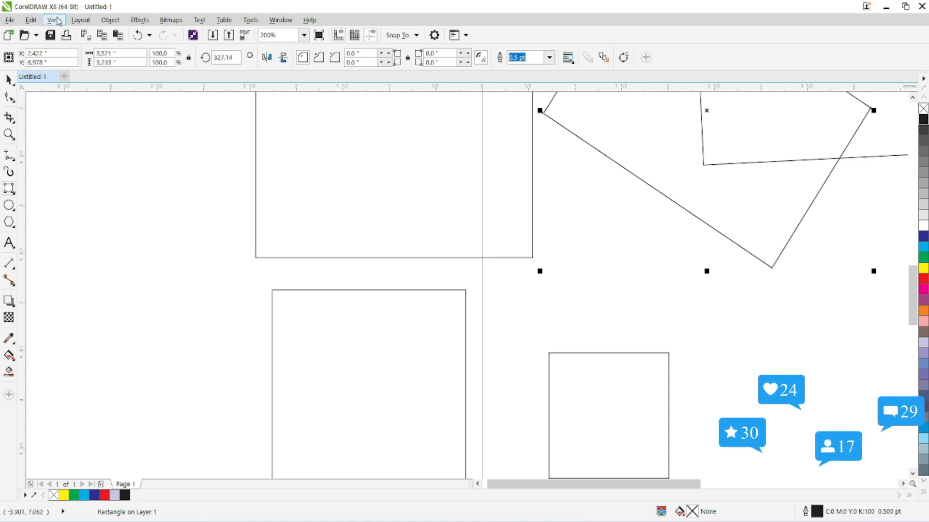
pyautogui.click(56, 20)
pyautogui.moveTo(154, 303)
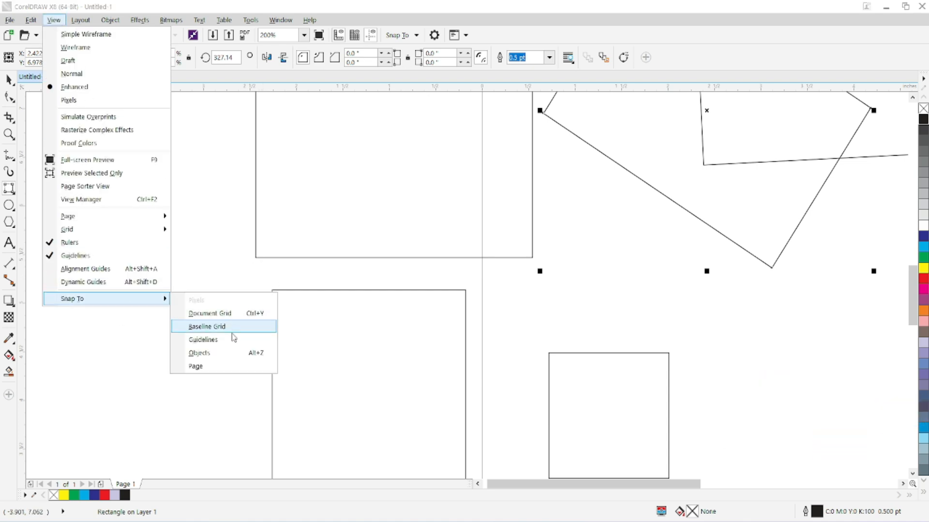
pyautogui.click(224, 353)
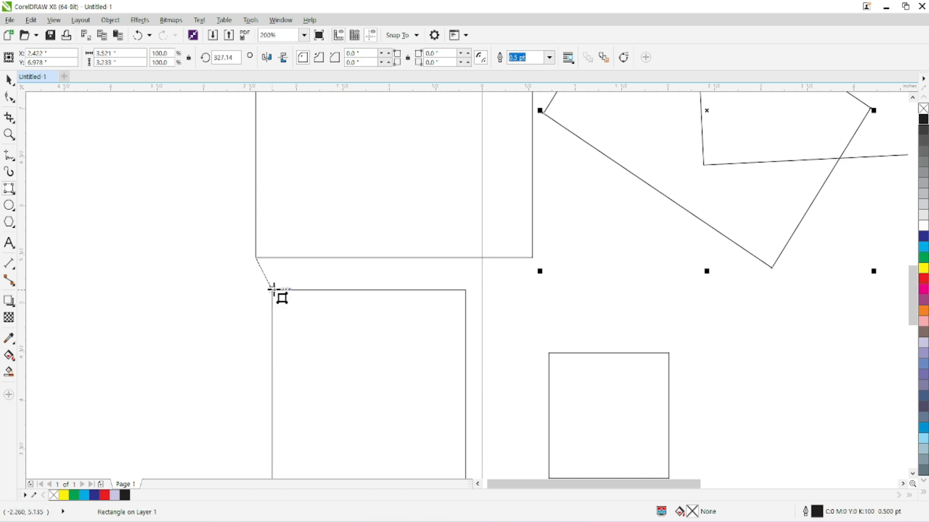
# Draw two 3-point rectangles snapped to existing corners, one joining the wide rectangle to the large square, the other ending at the square's top-right corner.
pyautogui.moveTo(272, 289); pyautogui.dragTo(273, 288)
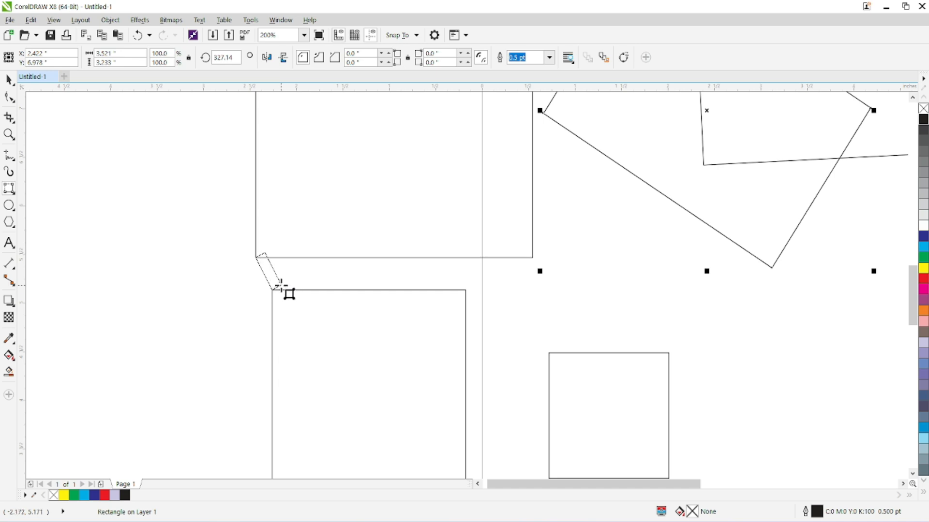
pyautogui.click(324, 262)
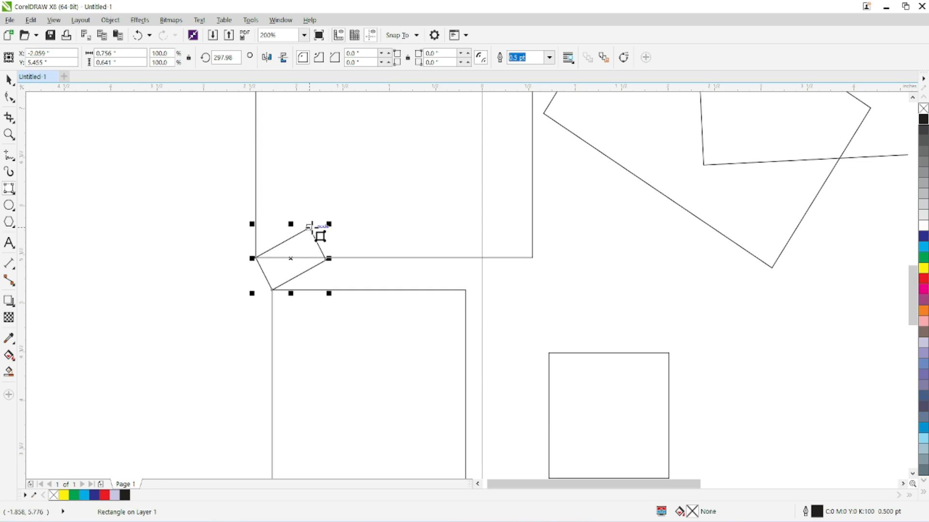
pyautogui.moveTo(310, 228); pyautogui.dragTo(465, 290)
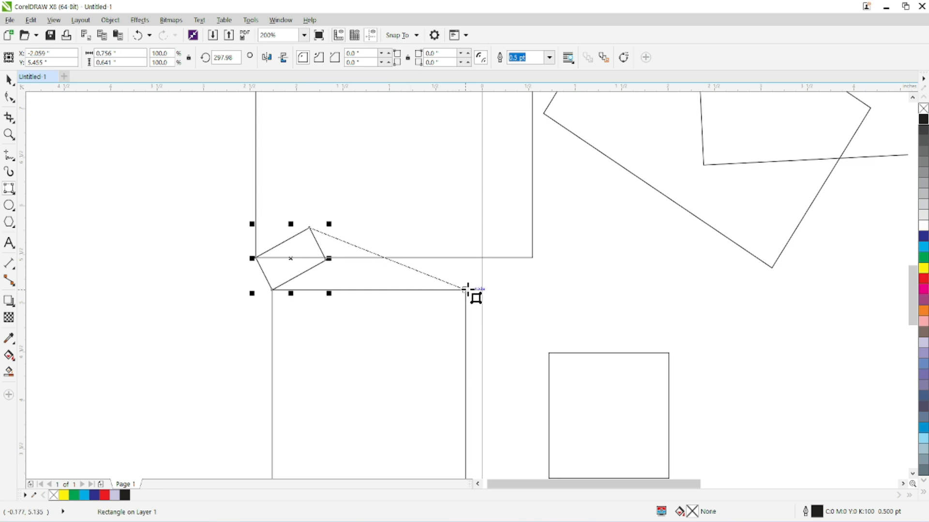
pyautogui.click(276, 296)
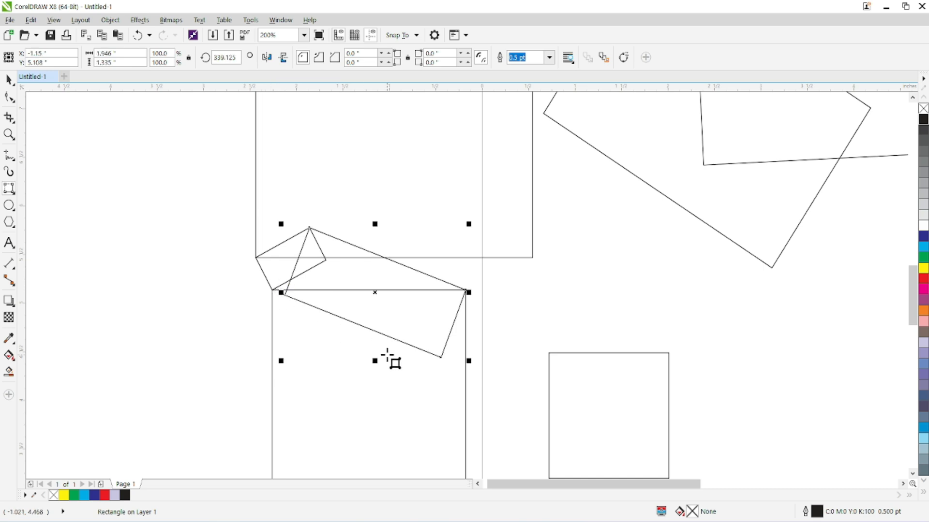
pyautogui.click(10, 188)
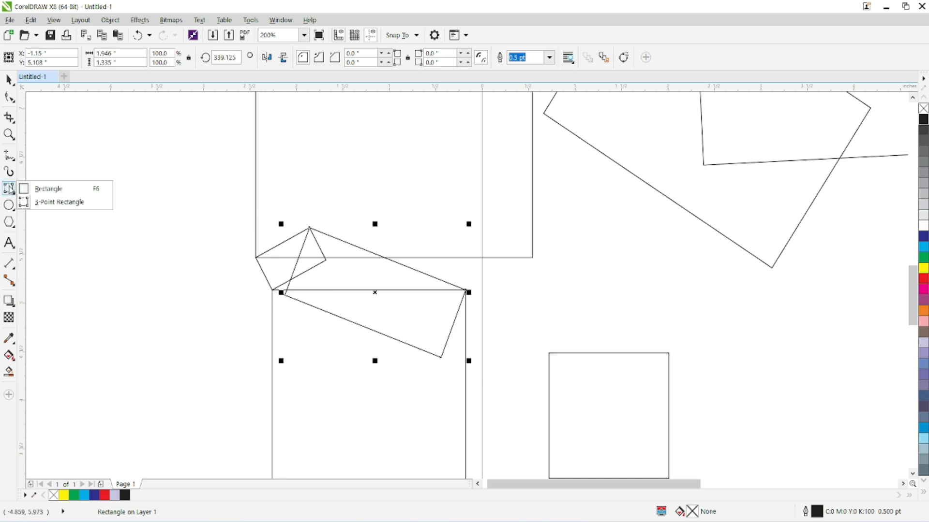
pyautogui.click(51, 199)
pyautogui.click(12, 190)
pyautogui.click(32, 189)
# Draw a 3-point ellipse with its axis snapped from the slightly tilted rectangle's lower-right corner to the rotated rectangle's bottom corner.
pyautogui.click(16, 209)
pyautogui.click(48, 216)
pyautogui.scroll(-2, 317, 246)
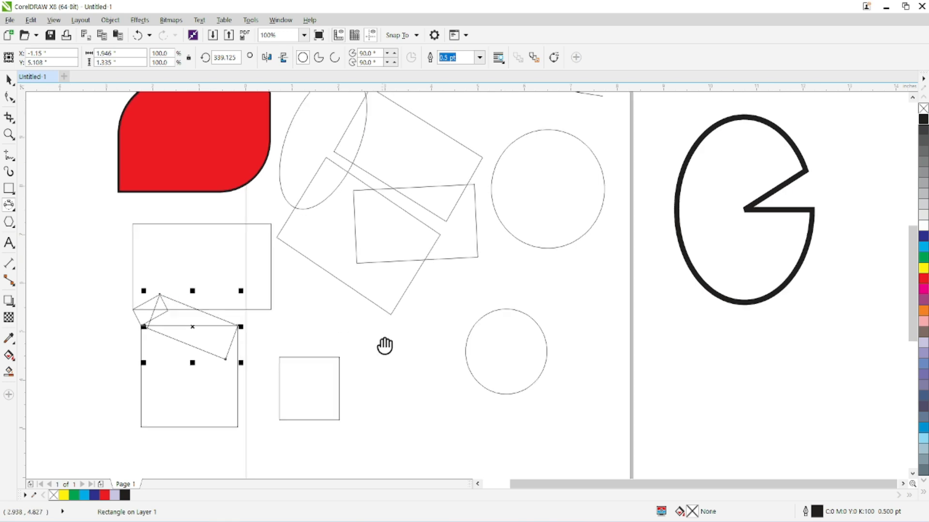
pyautogui.moveTo(461, 290); pyautogui.dragTo(373, 347)
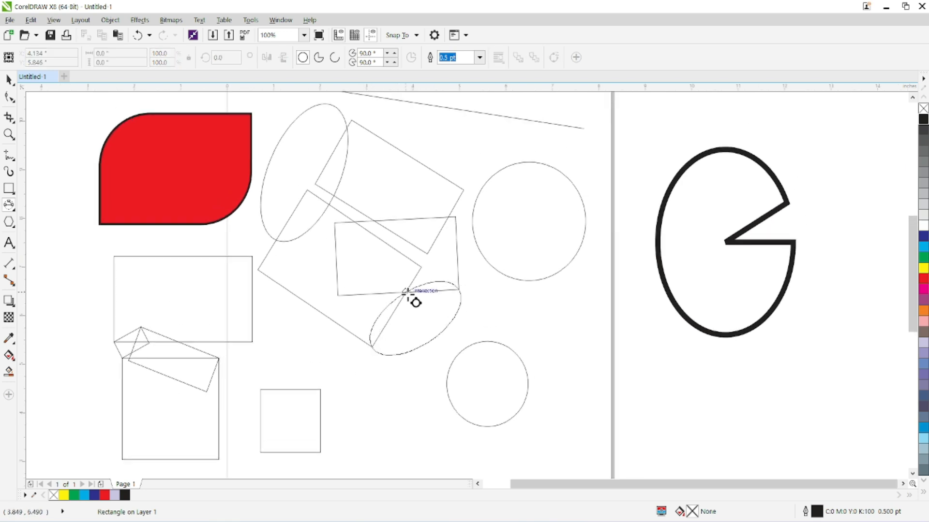
pyautogui.click(429, 342)
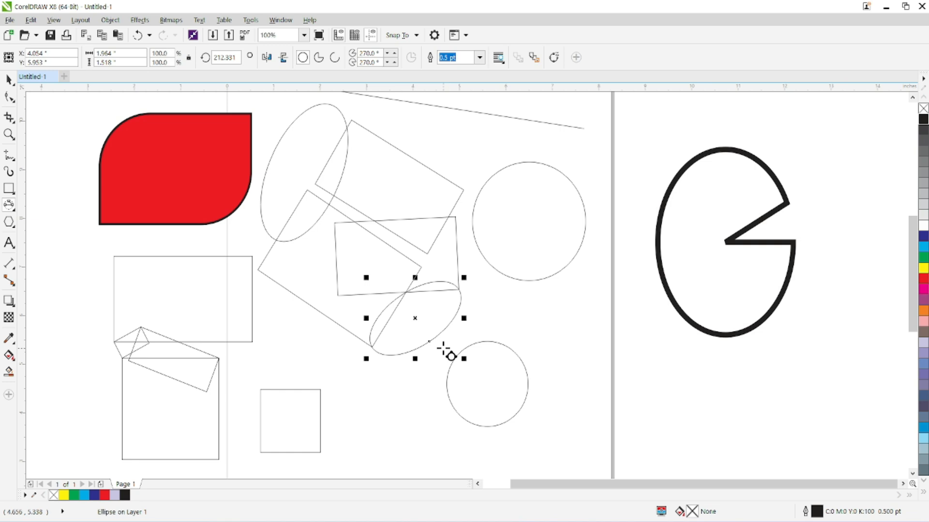
# Draw an ordinary ellipse about 1.89 by 1.04 in beside the small square and rotate it to about 37°.
pyautogui.click(14, 210)
pyautogui.click(39, 203)
pyautogui.moveTo(422, 389); pyautogui.dragTo(329, 436)
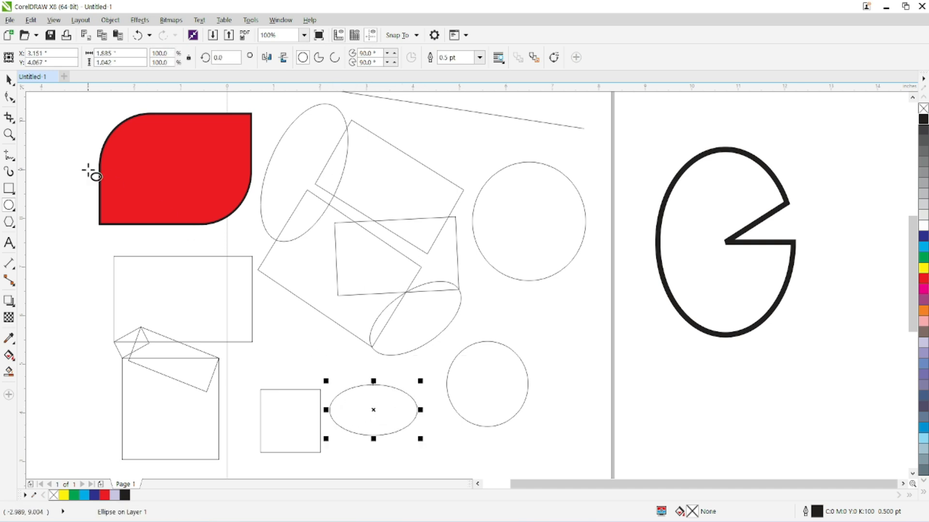
pyautogui.click(372, 410)
pyautogui.moveTo(421, 384); pyautogui.dragTo(408, 334)
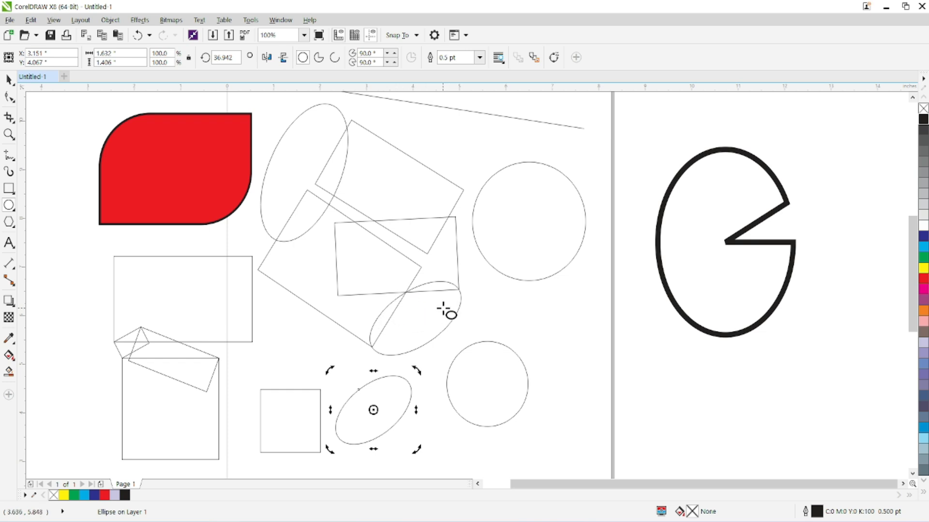
pyautogui.click(9, 79)
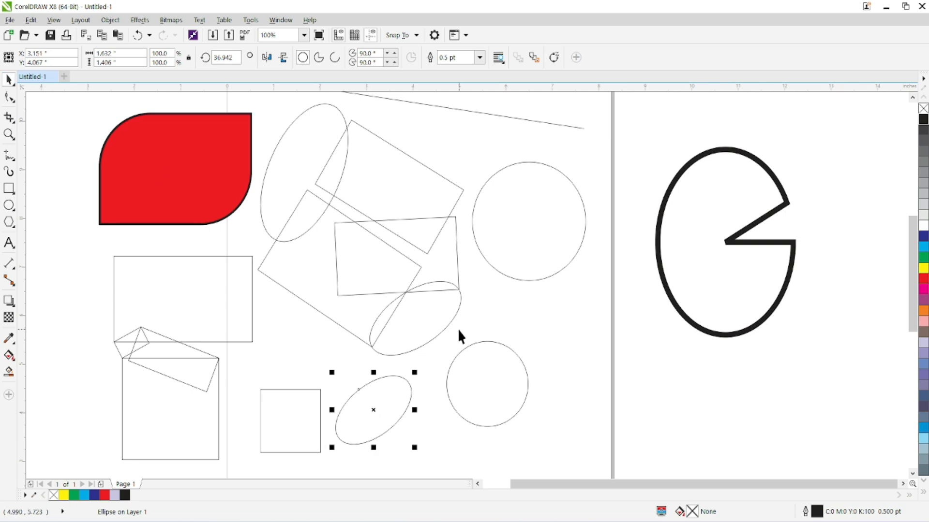
pyautogui.click(404, 396)
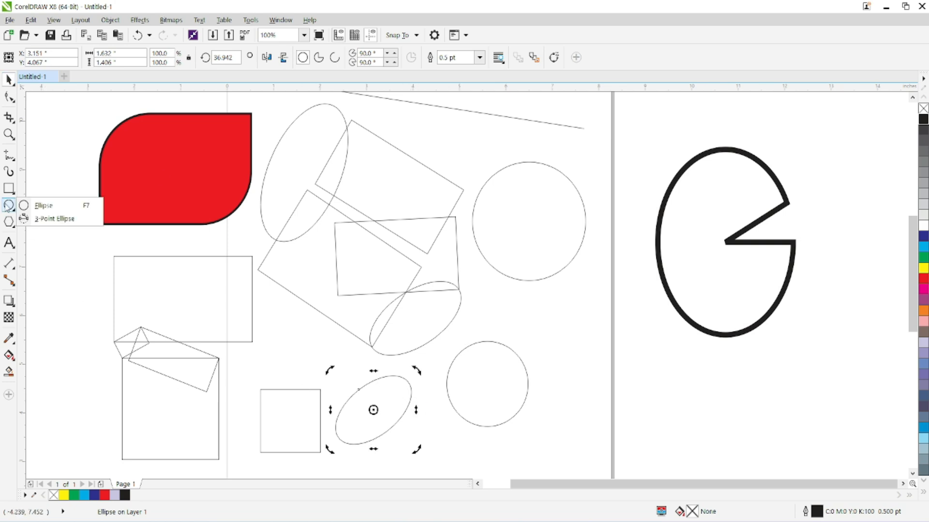
pyautogui.click(9, 189)
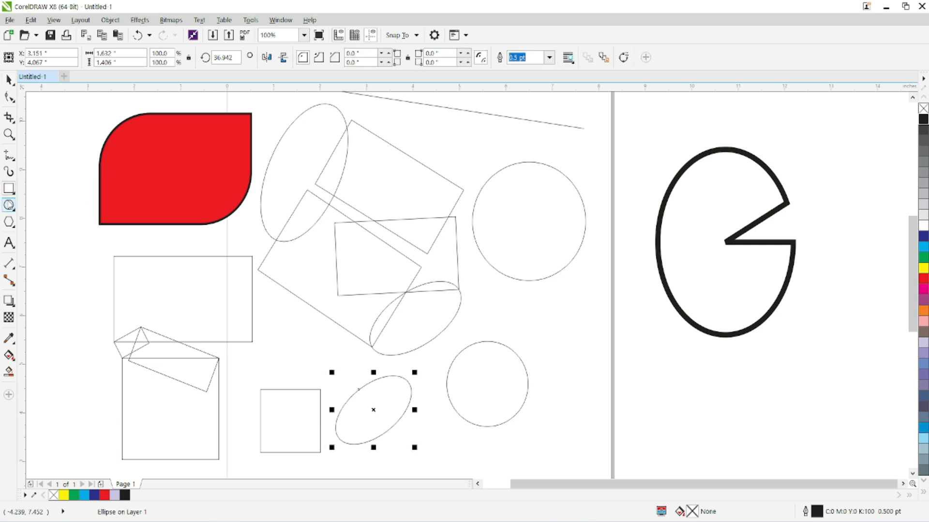
pyautogui.click(9, 205)
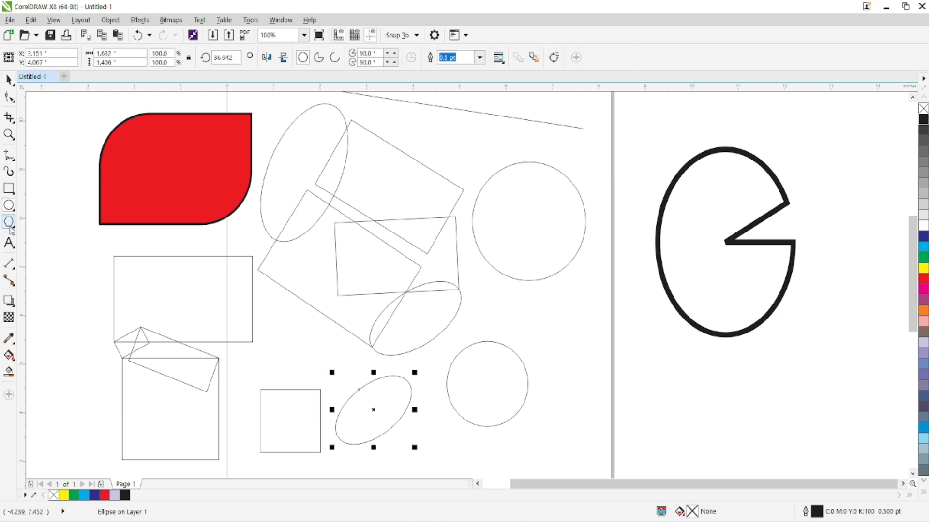
# Draw a five-sided polygon about 3.33 by 3.42 in in the empty area left of the red shape.
pyautogui.click(9, 228)
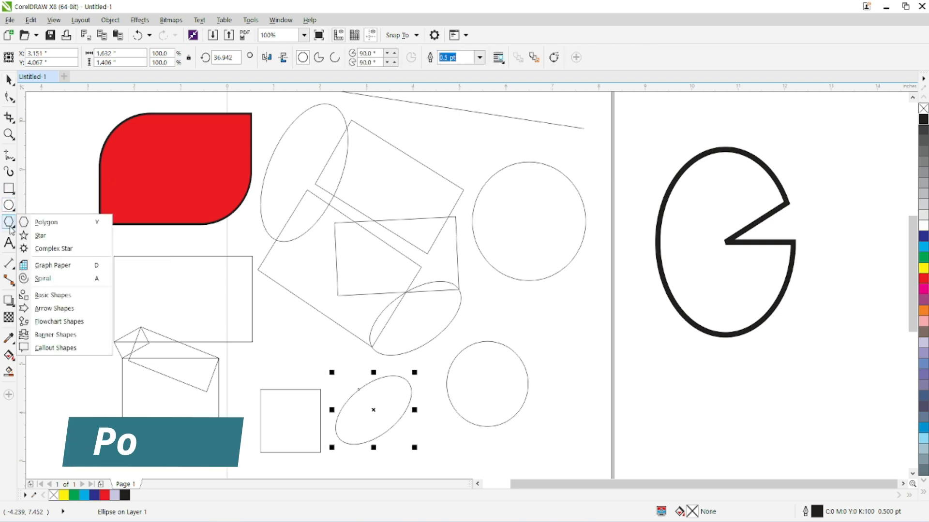
pyautogui.click(45, 222)
pyautogui.moveTo(150, 270); pyautogui.dragTo(531, 328)
pyautogui.moveTo(150, 182)
pyautogui.mouseDown()
pyautogui.moveTo(295, 286)
pyautogui.moveTo(312, 354)
pyautogui.mouseUp()
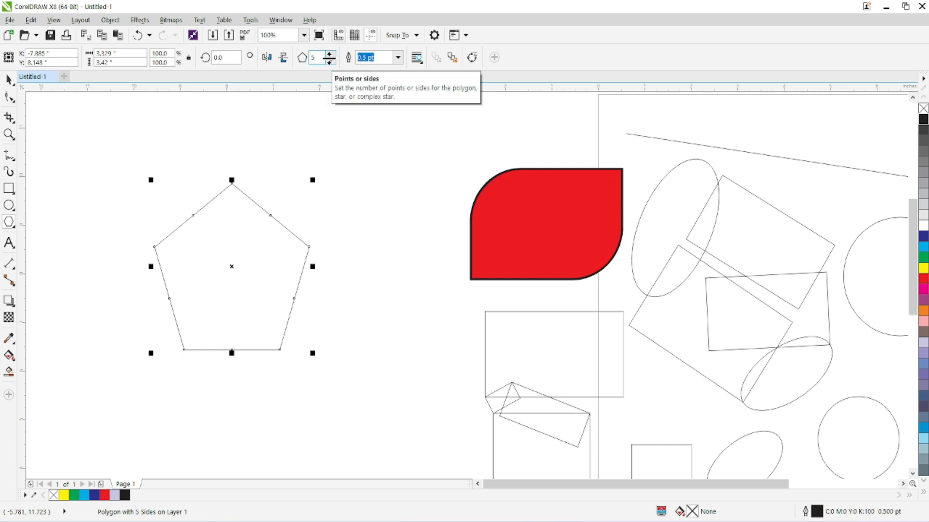
# Set the polygon's number of sides to 10.
pyautogui.click(331, 56)
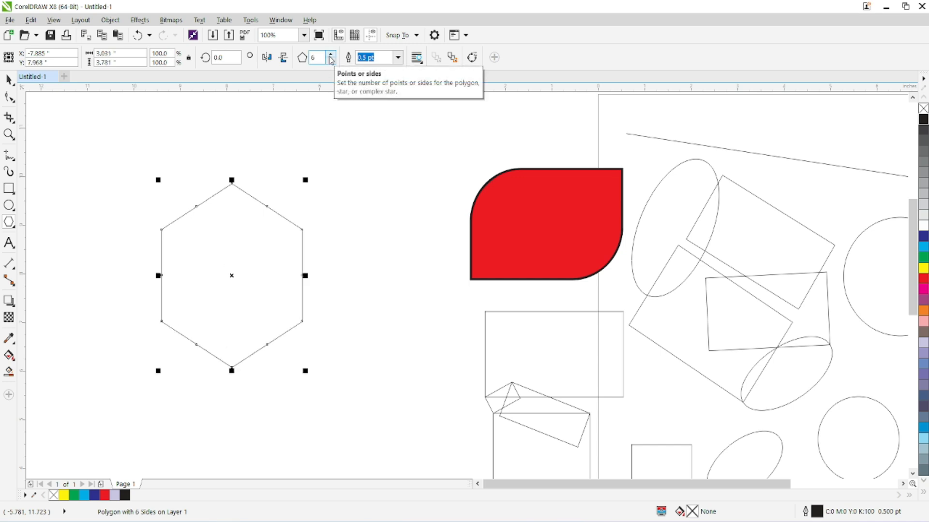
pyautogui.click(331, 56)
pyautogui.click(332, 55)
pyautogui.click(332, 56)
pyautogui.click(332, 55)
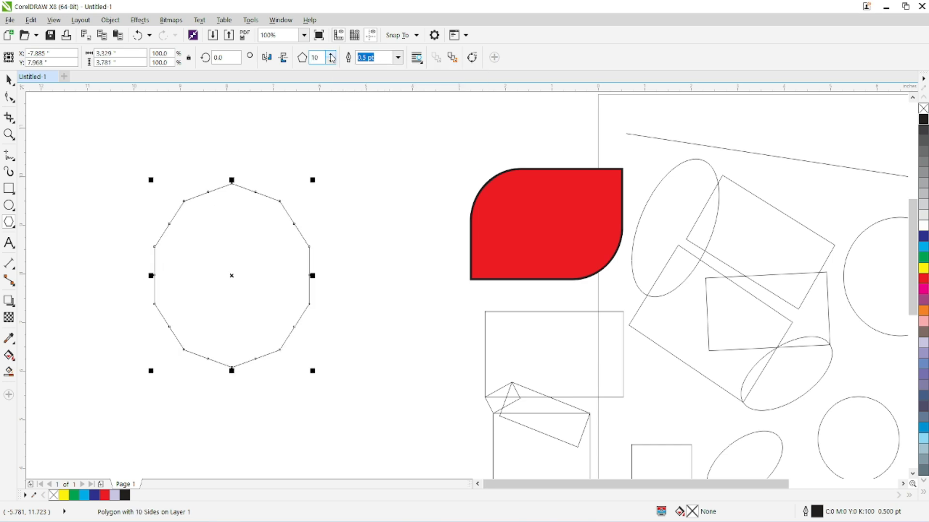
# Set the polygon's number of sides to 30.
pyautogui.click(333, 55)
pyautogui.click(332, 55)
pyautogui.click(332, 55)
pyautogui.click(332, 56)
pyautogui.click(332, 55)
pyautogui.click(333, 55)
pyautogui.click(333, 56)
pyautogui.click(332, 56)
pyautogui.click(333, 56)
pyautogui.click(332, 57)
pyautogui.click(332, 57)
pyautogui.click(333, 57)
pyautogui.click(333, 56)
pyautogui.click(333, 57)
pyautogui.click(332, 57)
pyautogui.click(333, 57)
pyautogui.click(333, 56)
pyautogui.click(332, 56)
pyautogui.click(332, 55)
pyautogui.click(332, 56)
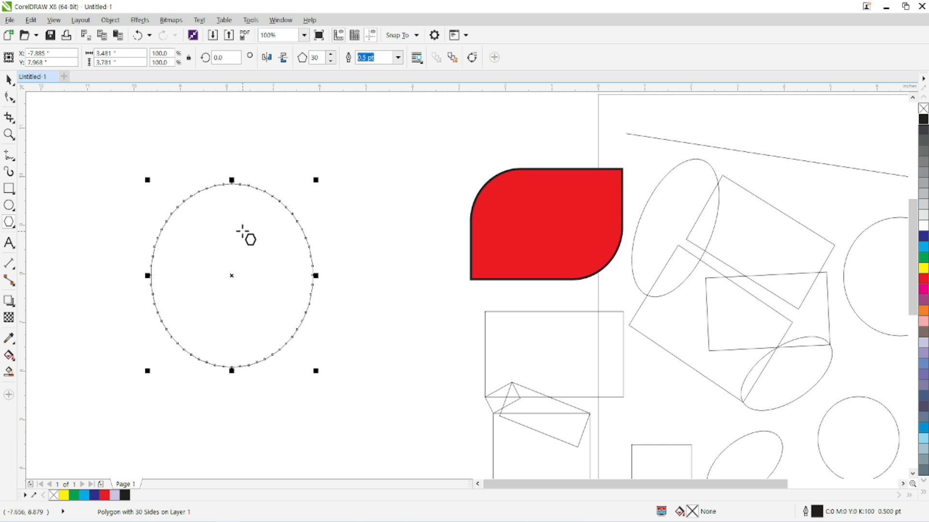
# Reshape the polygon into a thin-rayed starburst by moving an edge node close to its centre, and fill it green.
pyautogui.click(11, 83)
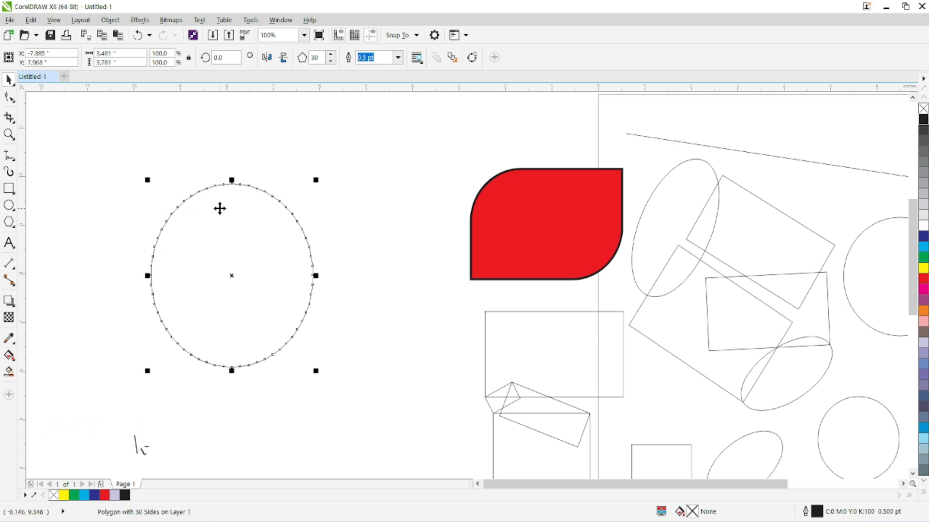
pyautogui.click(8, 98)
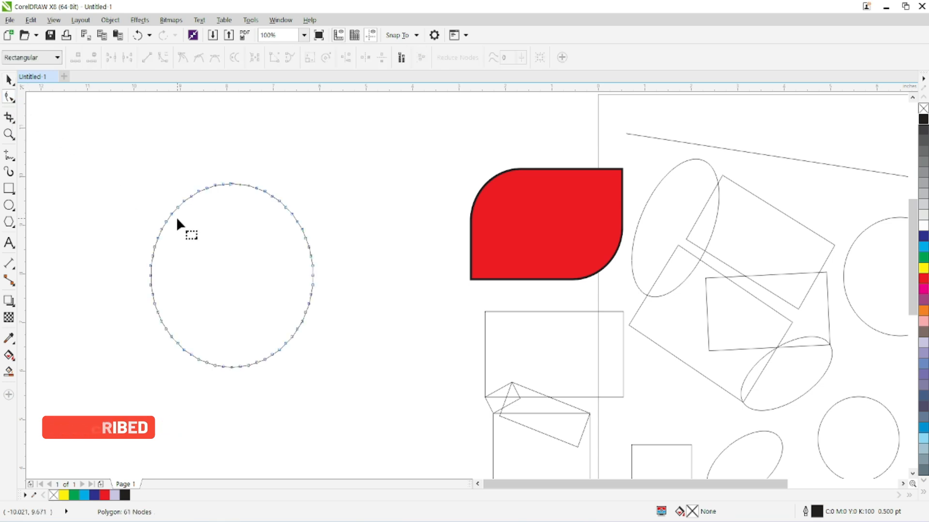
pyautogui.click(249, 185)
pyautogui.moveTo(247, 185); pyautogui.dragTo(234, 256)
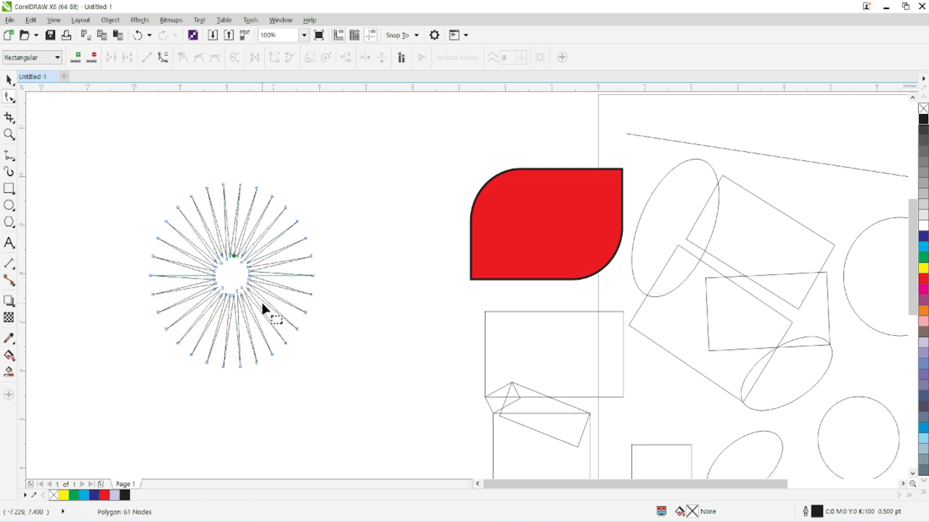
pyautogui.click(924, 258)
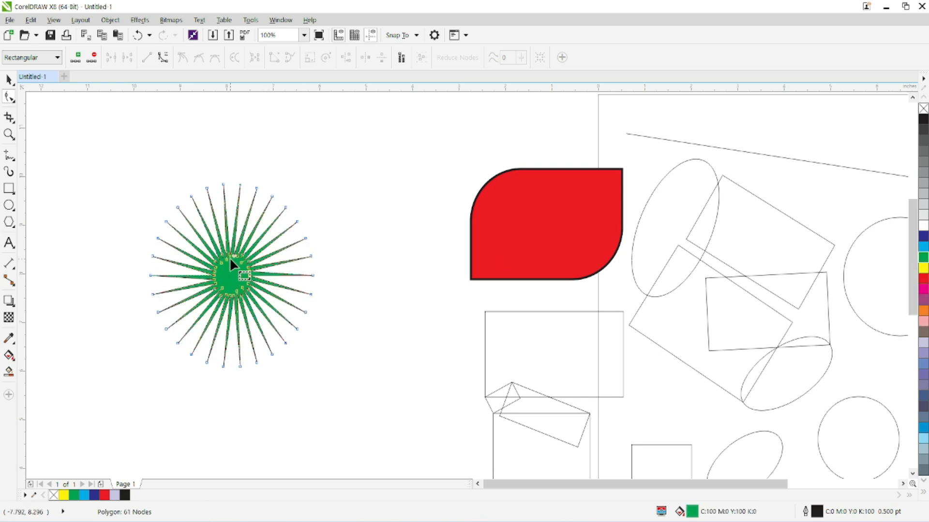
# Reshape the green starburst so its spikes extend outward from a broad centre, and shift the inner nodes slightly sideways.
pyautogui.moveTo(227, 256); pyautogui.dragTo(221, 232)
pyautogui.moveTo(210, 220); pyautogui.dragTo(217, 137)
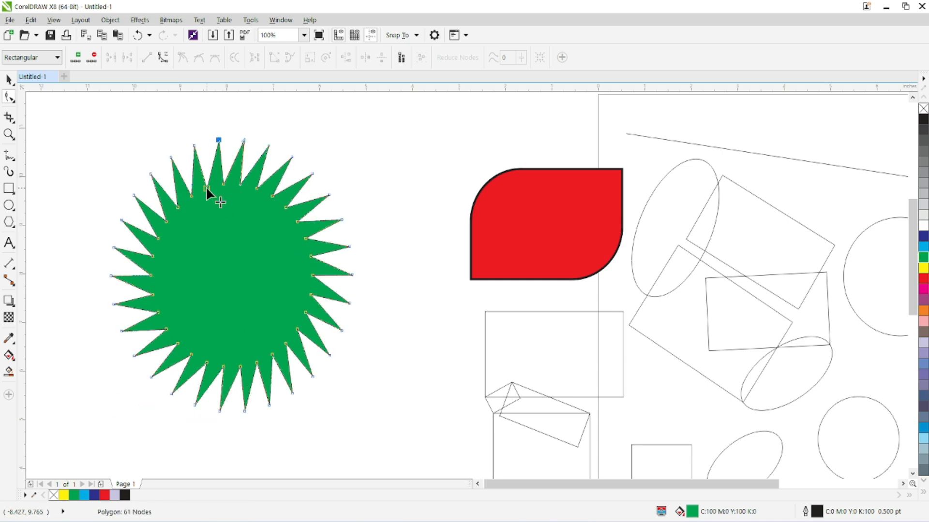
pyautogui.moveTo(206, 189)
pyautogui.mouseDown()
pyautogui.moveTo(228, 183)
pyautogui.moveTo(212, 187)
pyautogui.mouseUp()
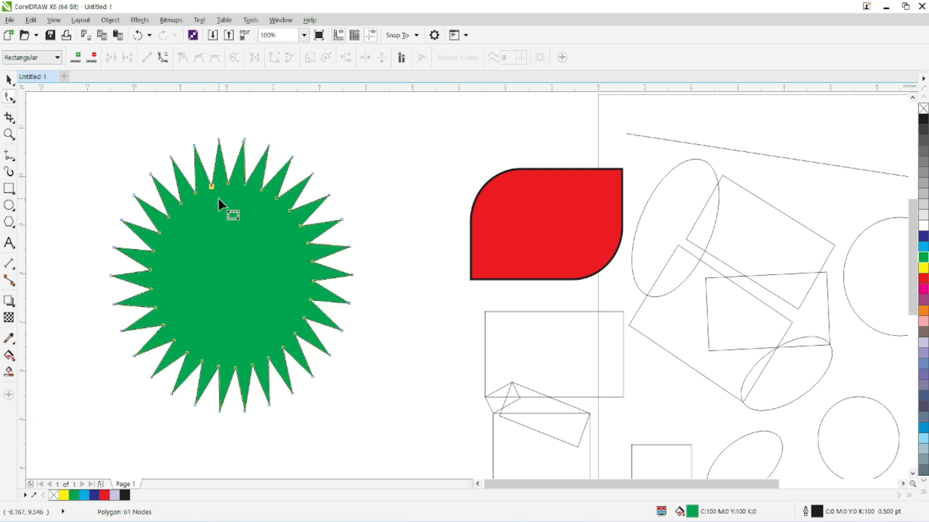
# Set the green starburst's number of sides to 37 and move its outer nodes inward to form short slanted spikes.
pyautogui.click(9, 223)
pyautogui.click(45, 220)
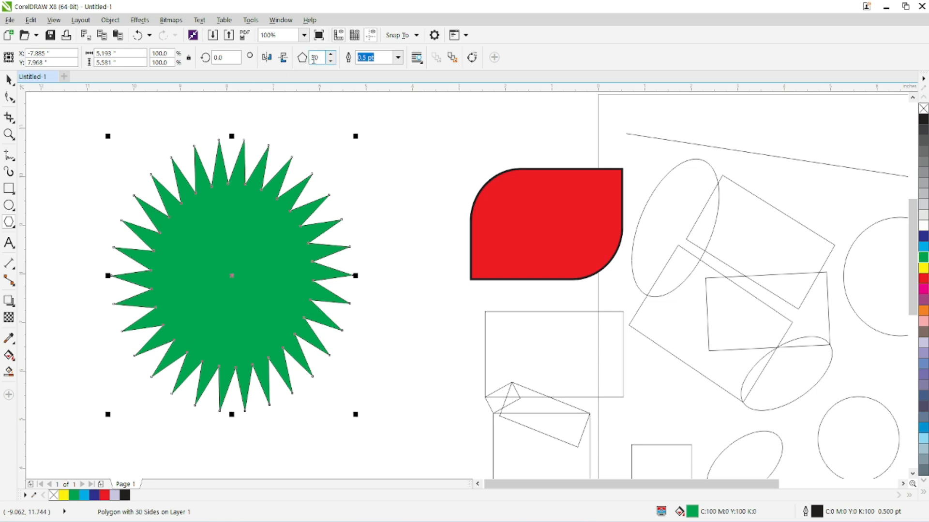
pyautogui.click(331, 55)
pyautogui.click(331, 55)
pyautogui.click(331, 55)
pyautogui.click(331, 55)
pyautogui.click(330, 55)
pyautogui.click(331, 55)
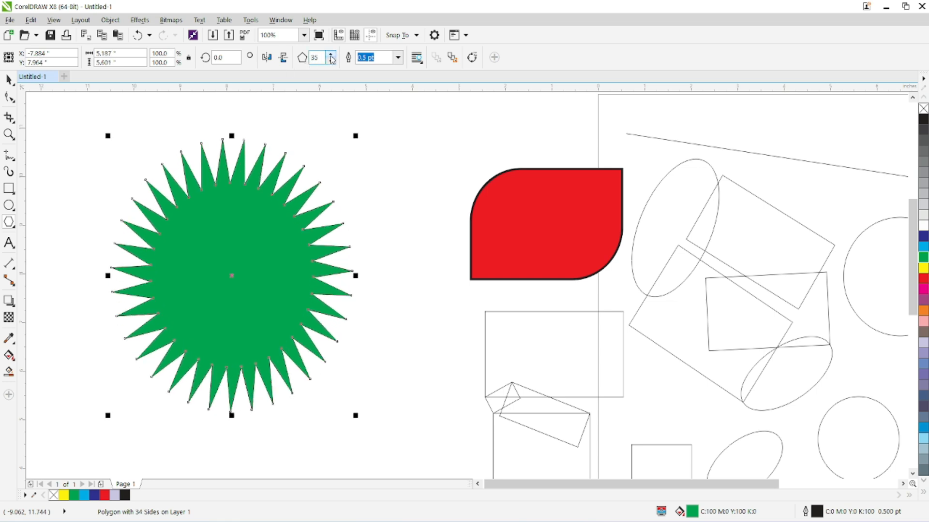
pyautogui.click(331, 55)
pyautogui.click(13, 100)
pyautogui.moveTo(202, 140); pyautogui.dragTo(208, 216)
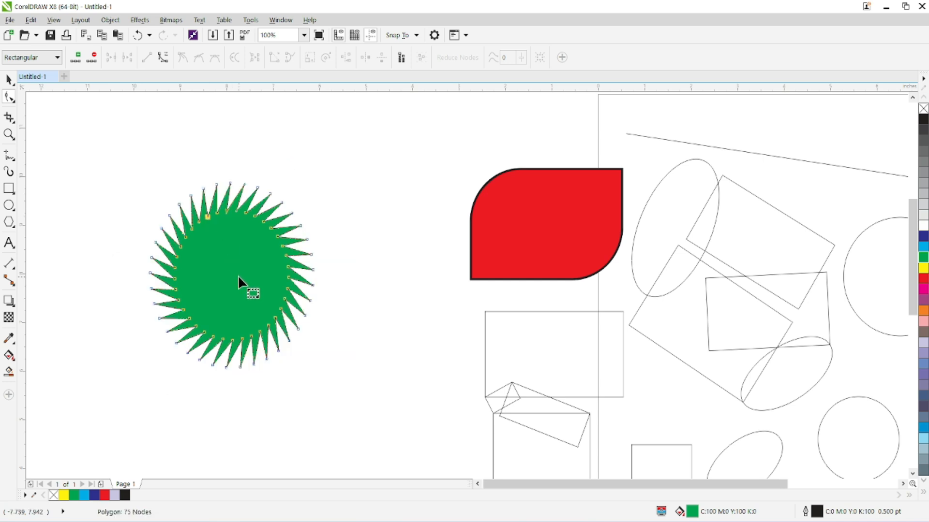
# Draw a five-pointed star about 2.81 by 2.46 in in the empty area up and left of the green starburst.
pyautogui.click(8, 228)
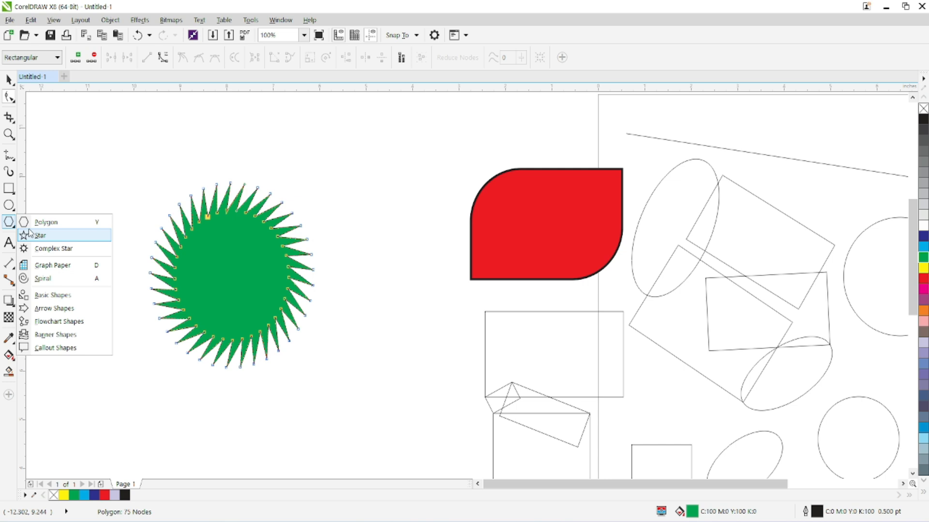
pyautogui.click(81, 240)
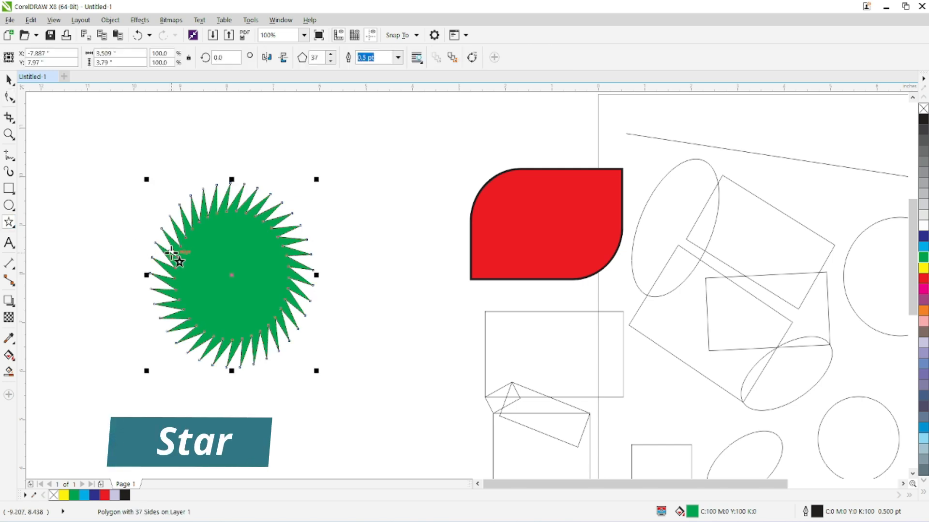
pyautogui.moveTo(147, 167); pyautogui.dragTo(284, 299)
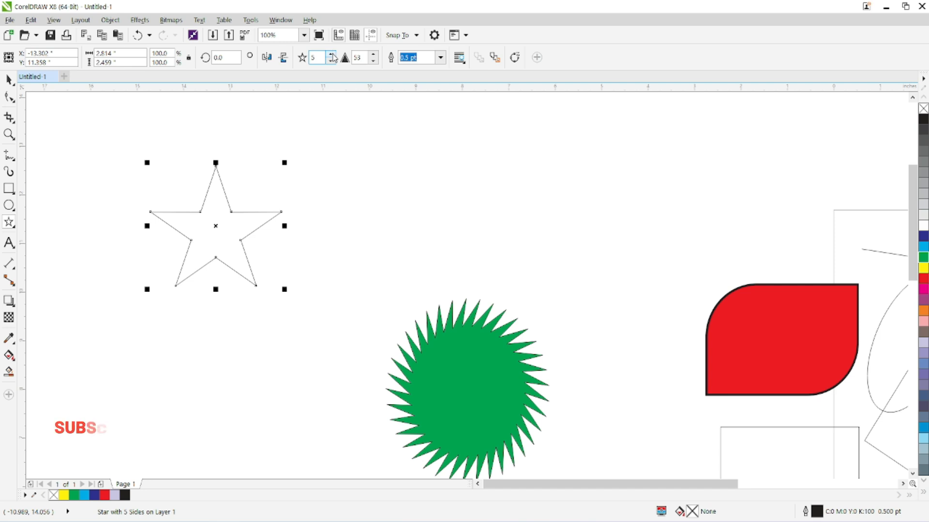
# Set the star's number of points to 16.
pyautogui.click(333, 57)
pyautogui.click(333, 56)
pyautogui.click(333, 57)
pyautogui.click(333, 57)
pyautogui.click(333, 57)
pyautogui.click(333, 57)
pyautogui.click(332, 55)
pyautogui.click(332, 55)
pyautogui.click(332, 55)
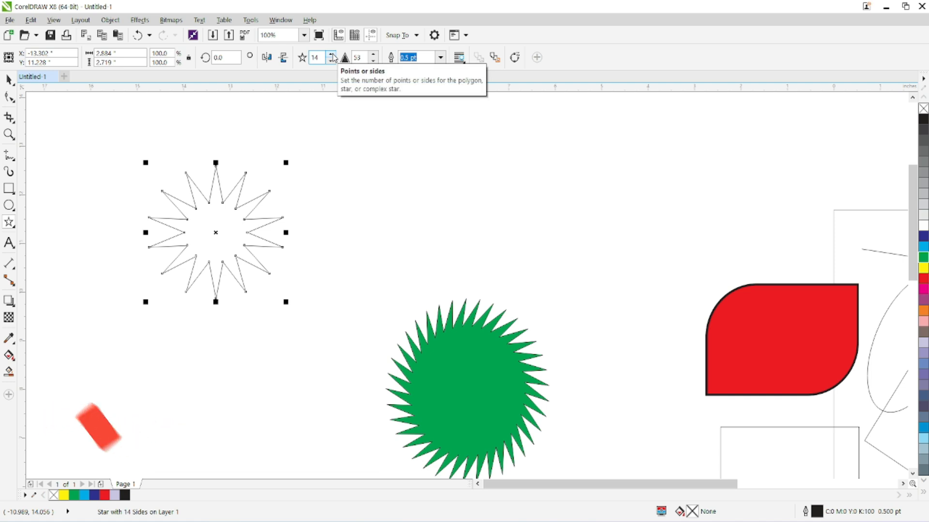
pyautogui.click(333, 57)
pyautogui.click(333, 57)
# Set the star's sharpness to 31.
pyautogui.click(376, 62)
pyautogui.click(376, 62)
pyautogui.click(375, 62)
pyautogui.click(375, 62)
pyautogui.click(375, 63)
pyautogui.click(375, 63)
pyautogui.click(375, 63)
pyautogui.click(376, 62)
pyautogui.click(375, 63)
pyautogui.click(375, 62)
pyautogui.click(375, 62)
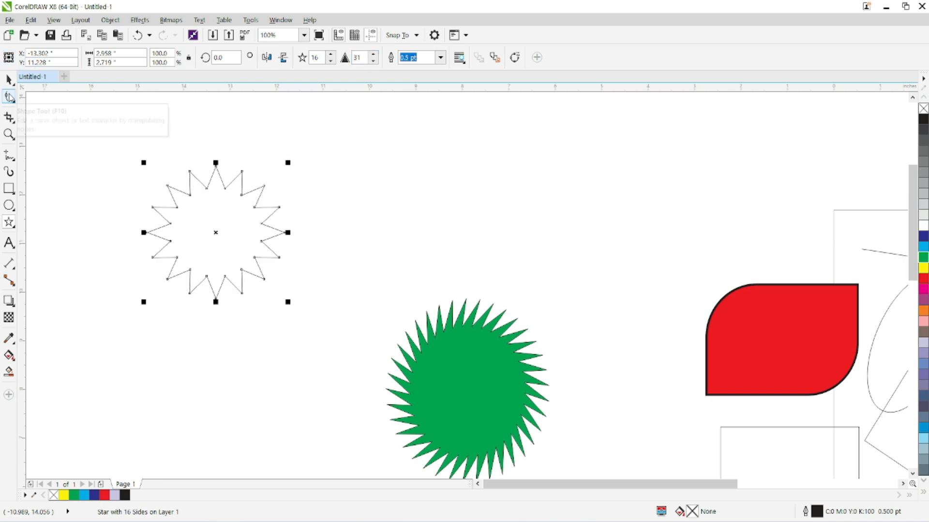
# Move the star's inner nodes closer to its centre to make longer, narrower rays, and fill it red.
pyautogui.click(9, 97)
pyautogui.moveTo(205, 188); pyautogui.dragTo(212, 218)
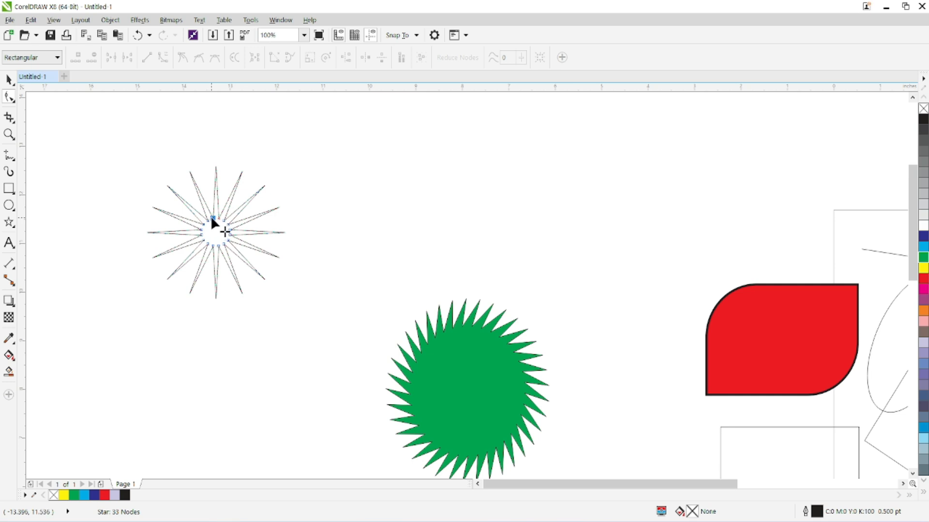
pyautogui.moveTo(212, 217); pyautogui.dragTo(211, 207)
pyautogui.click(923, 279)
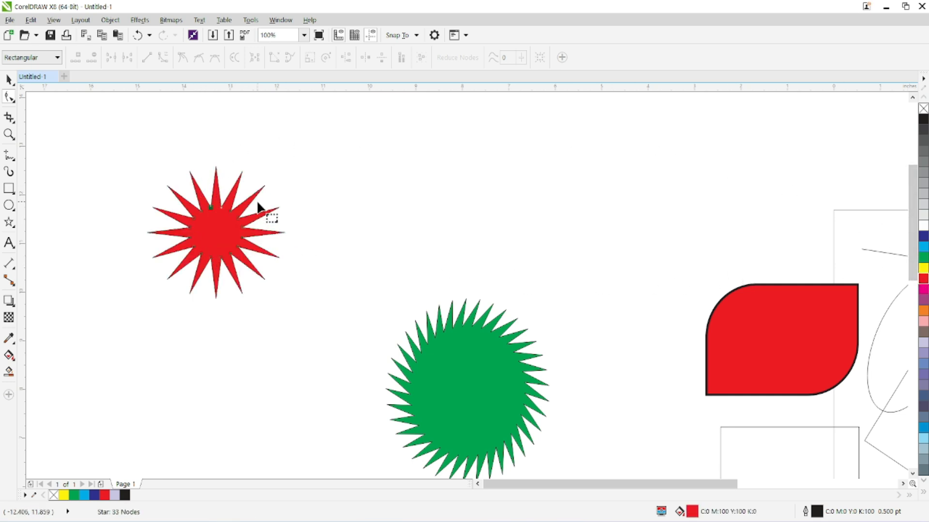
# Draw a nine-pointed complex star about 3.13 by 3.02 in above the green starburst.
pyautogui.click(9, 222)
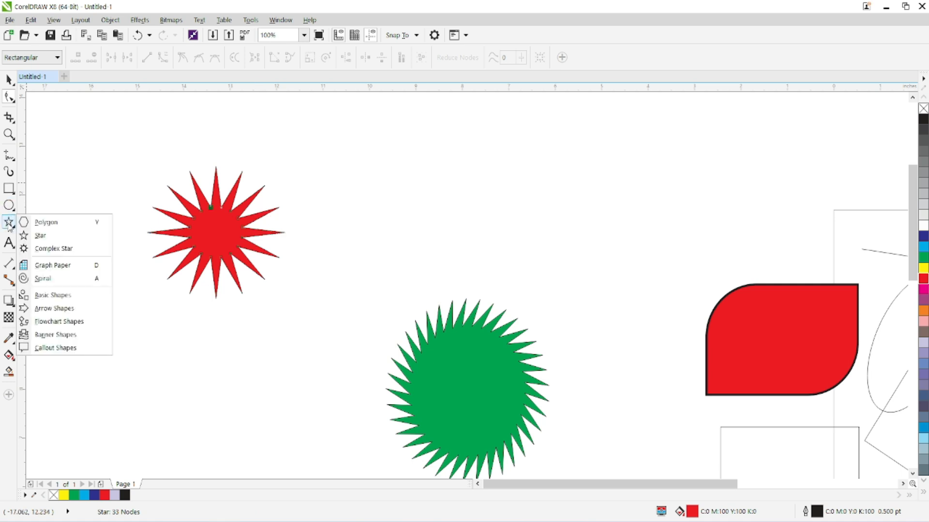
pyautogui.click(75, 251)
pyautogui.moveTo(301, 276); pyautogui.dragTo(190, 367)
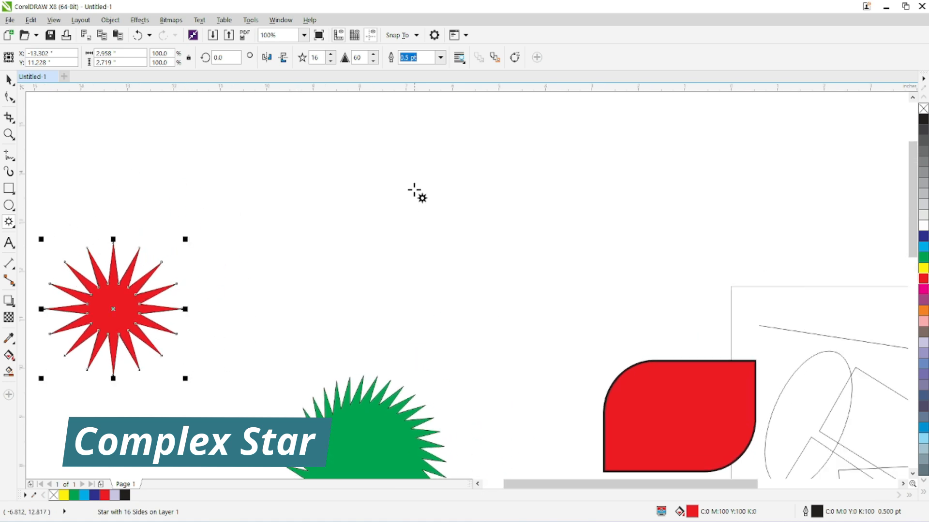
pyautogui.moveTo(331, 140); pyautogui.dragTo(477, 292)
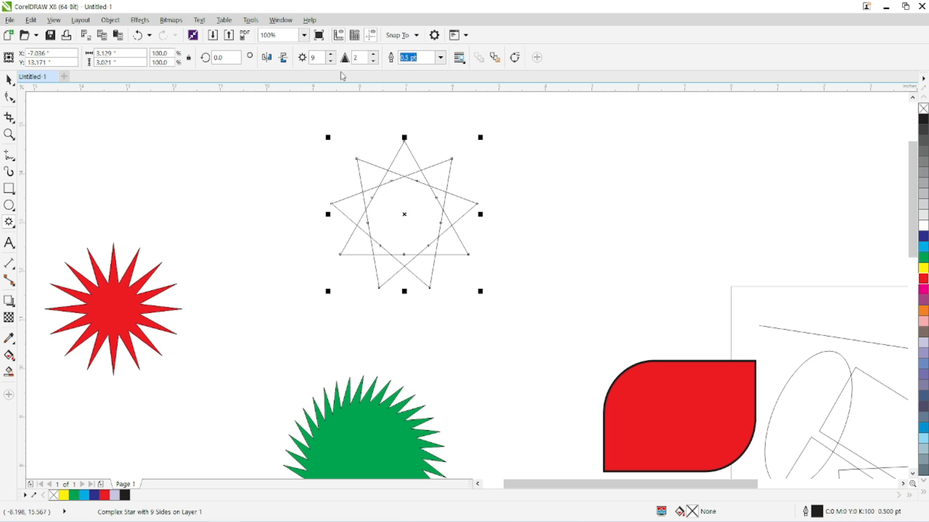
# Set the complex star's number of points to 19.
pyautogui.click(331, 55)
pyautogui.click(331, 54)
pyautogui.click(331, 55)
pyautogui.click(330, 55)
pyautogui.click(331, 54)
pyautogui.click(331, 55)
pyautogui.click(330, 54)
# Set the complex star's sharpness to 8 and fill it green.
pyautogui.click(374, 55)
pyautogui.click(374, 55)
pyautogui.click(374, 55)
pyautogui.click(374, 55)
pyautogui.click(374, 55)
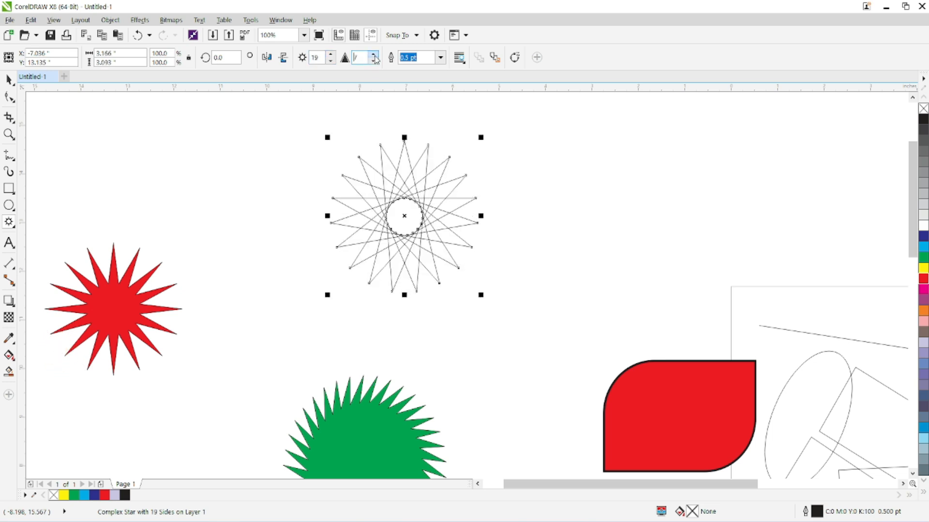
pyautogui.click(374, 55)
pyautogui.click(923, 268)
pyautogui.click(924, 257)
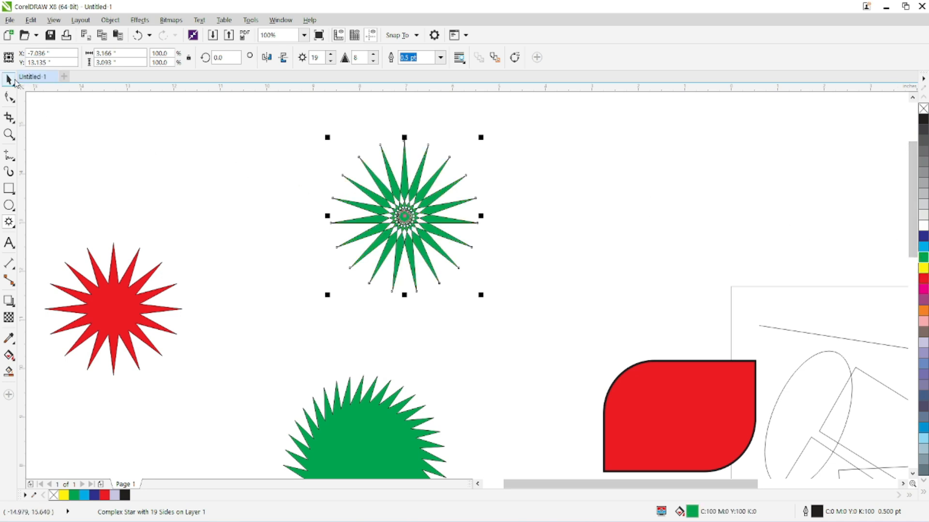
pyautogui.scroll(-3, 255, 269)
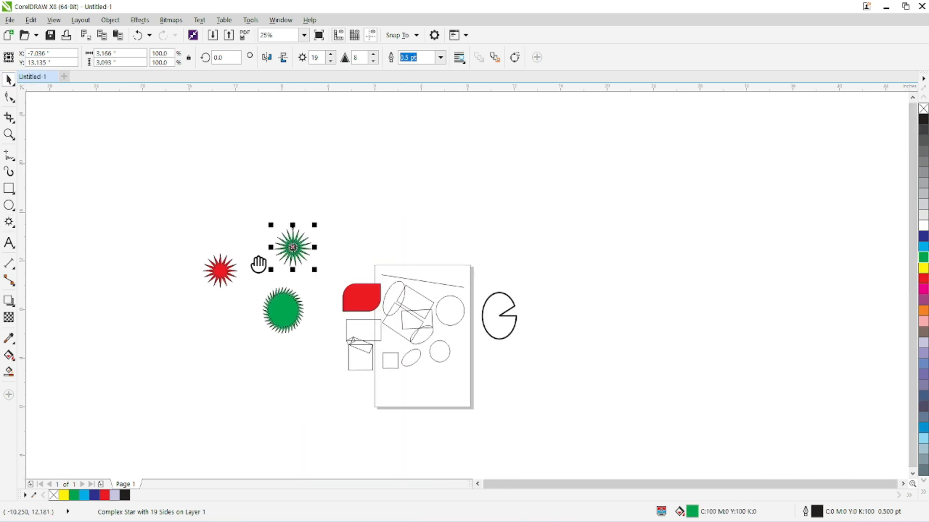
pyautogui.click(14, 226)
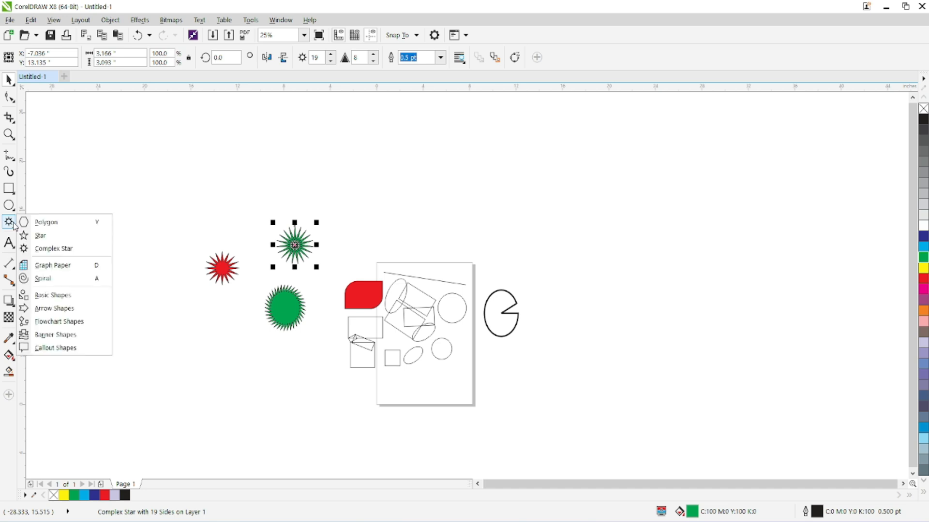
pyautogui.click(9, 118)
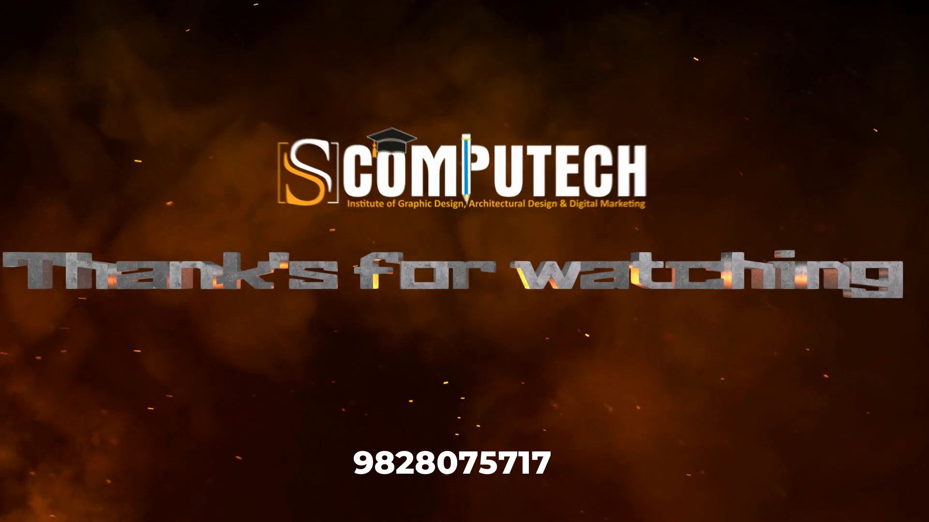